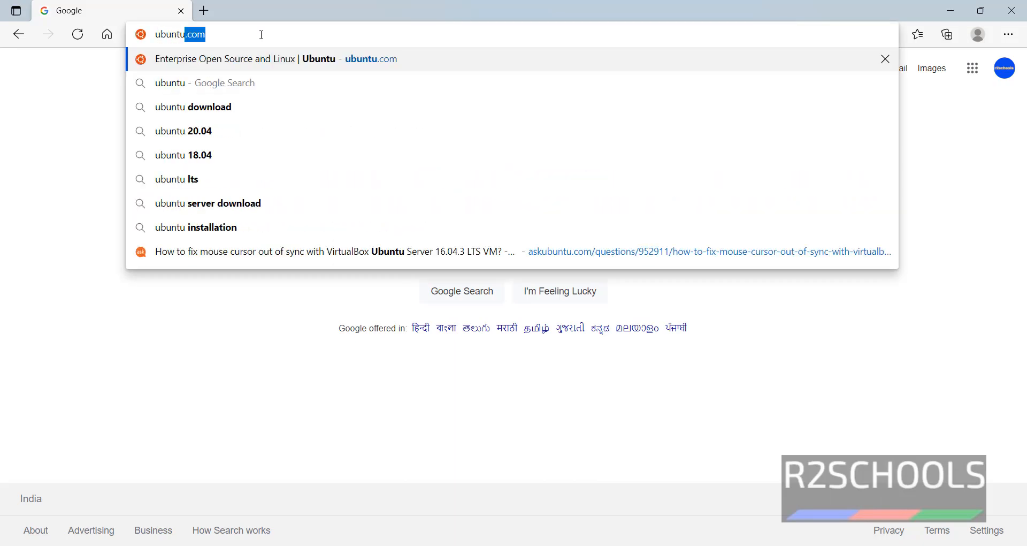
Step: Go from ubuntu.com to the Ubuntu Desktop 21.10 download page and cancel the duplicate ISO download
key("Return")
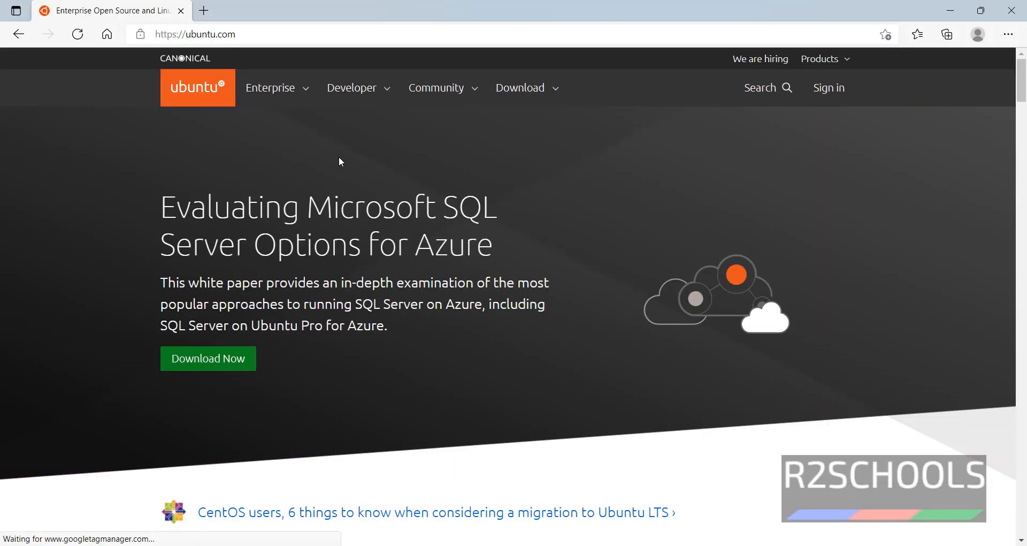
left_click(517, 88)
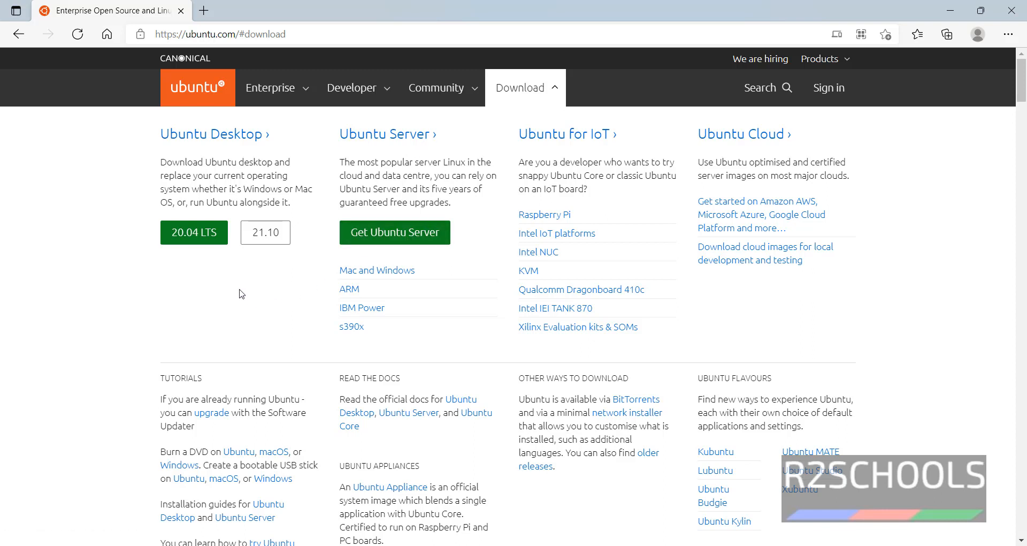
left_click(266, 241)
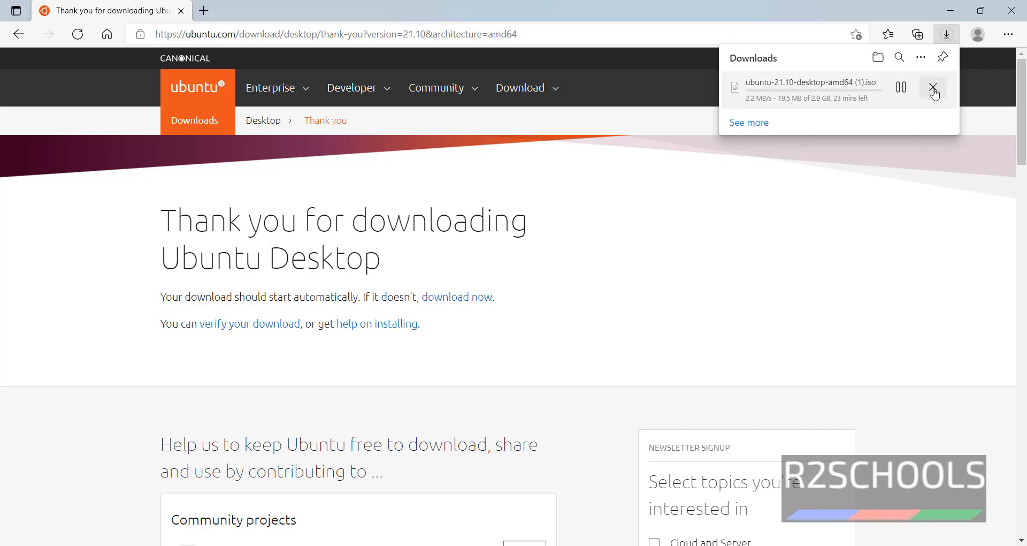
left_click(935, 93)
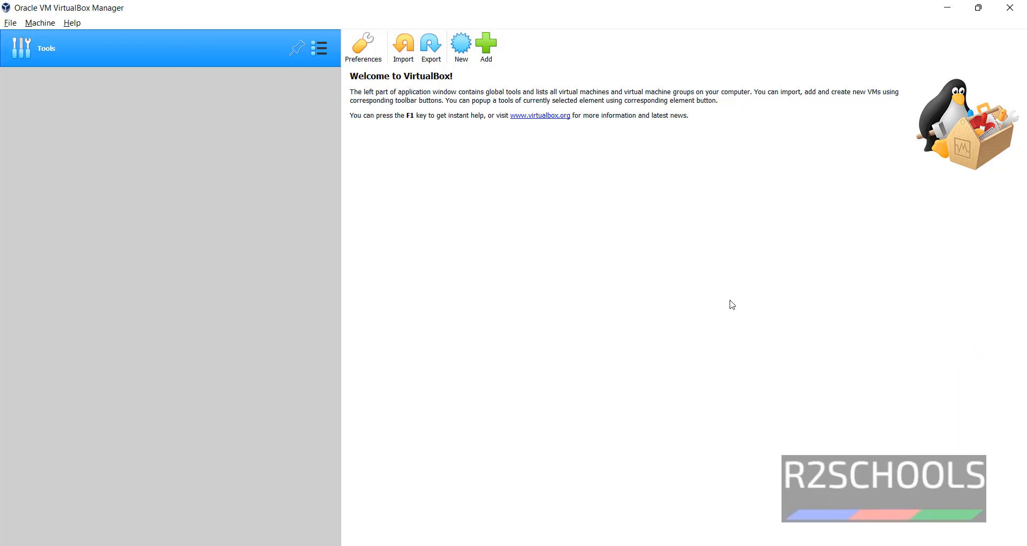
Step: Open the new virtual machine wizard from the Machine menu
left_click(460, 48)
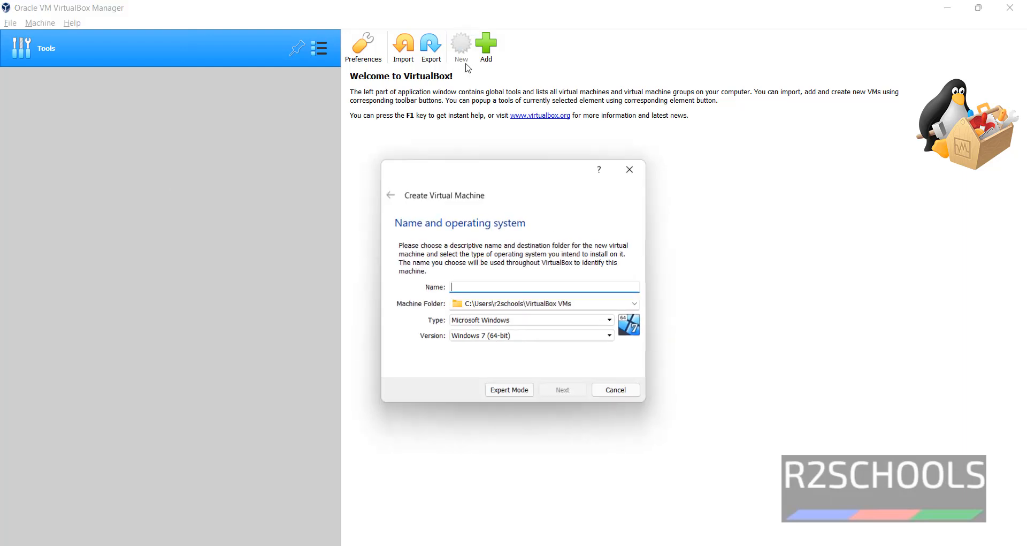
left_click(602, 389)
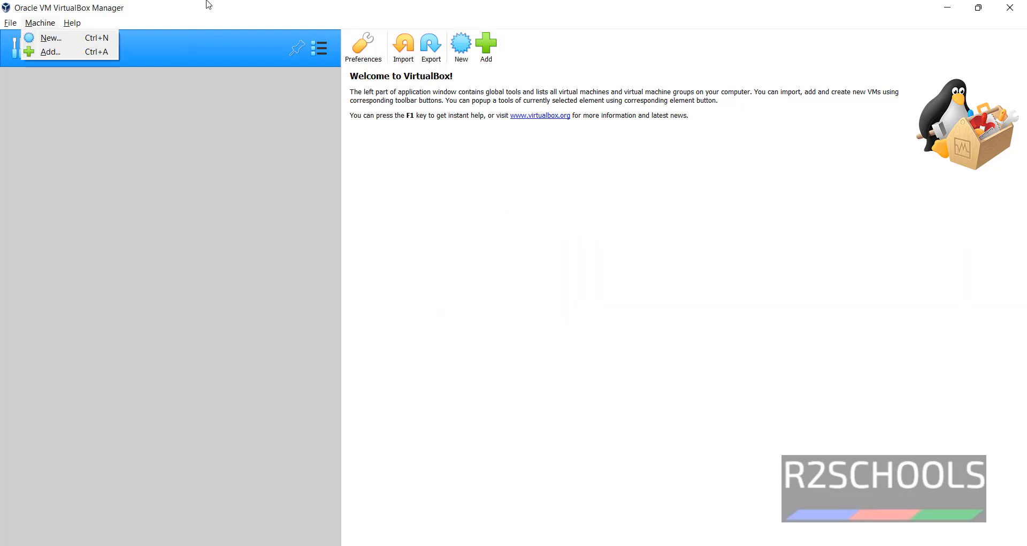
left_click(209, 4)
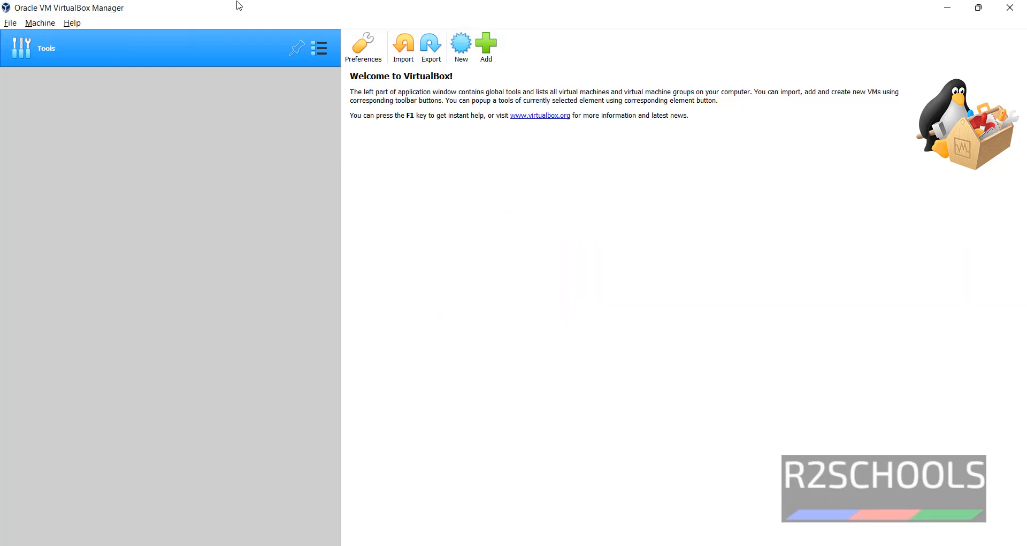
left_click(37, 24)
left_click(43, 39)
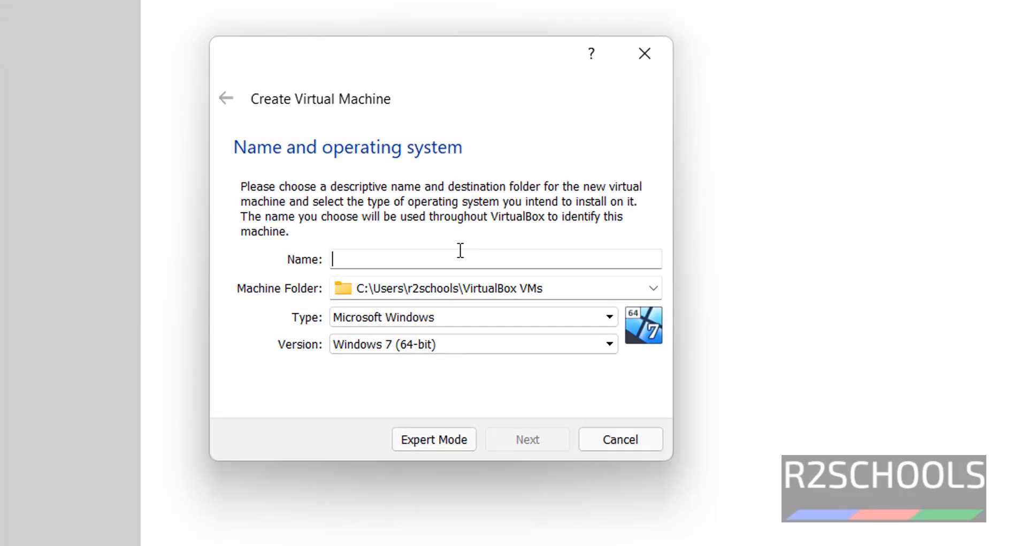
Step: Name the machine Ubuntu2110, keep type Linux and version Ubuntu (64-bit), and continue
type("Ubu")
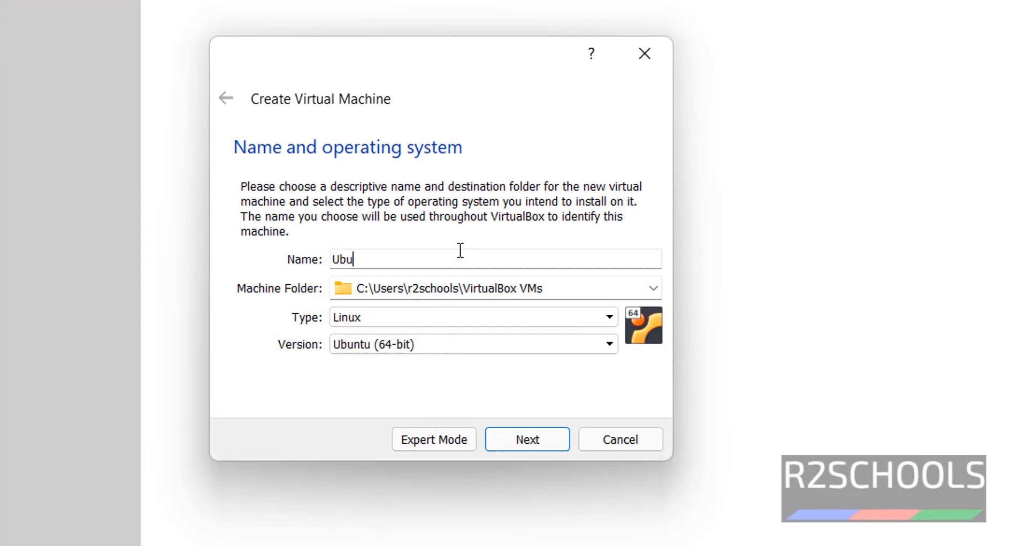
type("nt")
type("u210")
type("0")
left_click(562, 293)
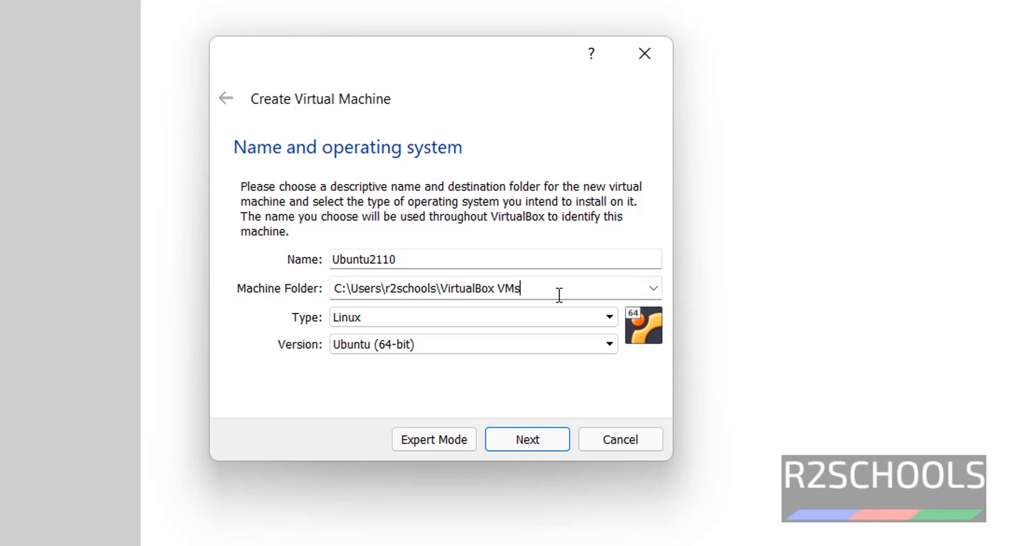
left_click_drag(562, 293, 331, 306)
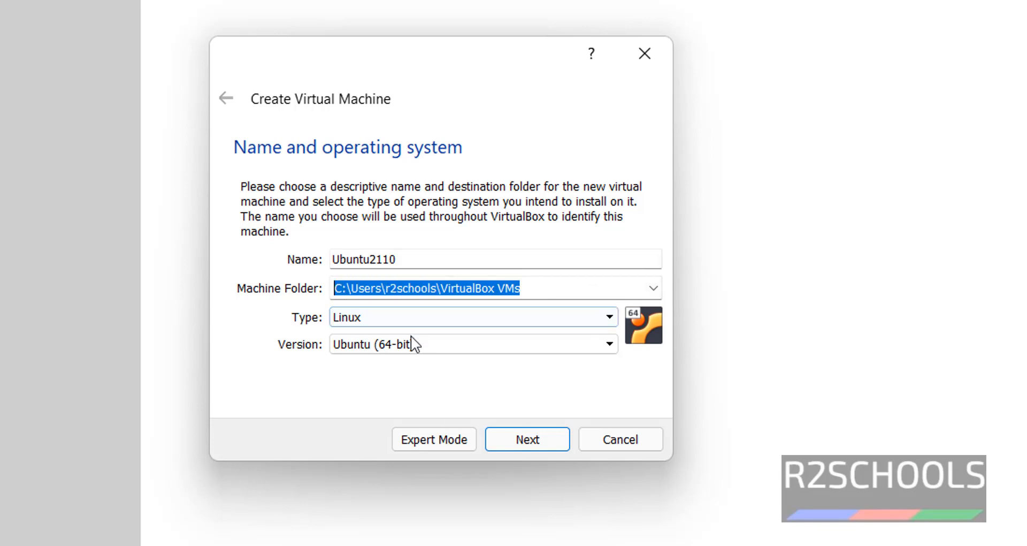
left_click(421, 352)
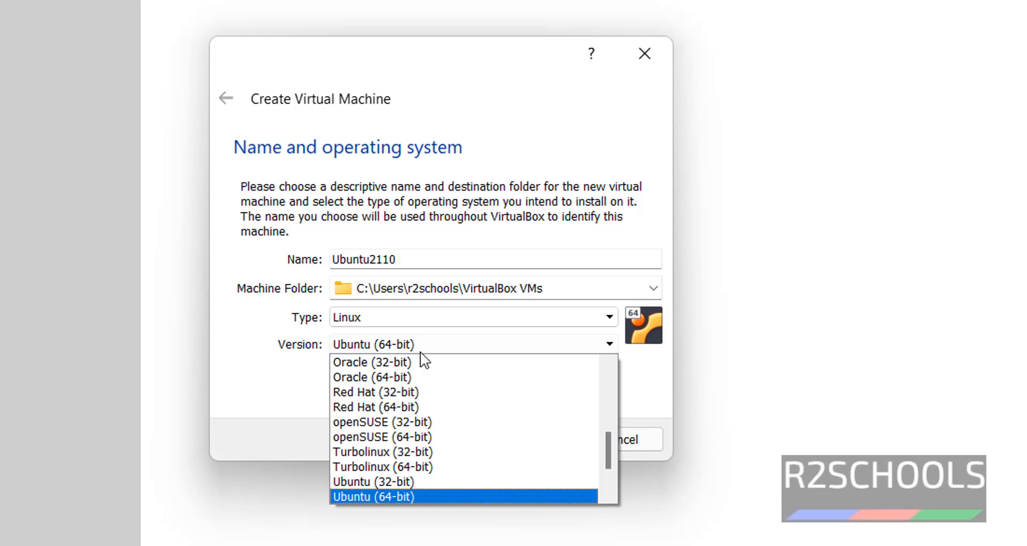
left_click(421, 352)
left_click(516, 433)
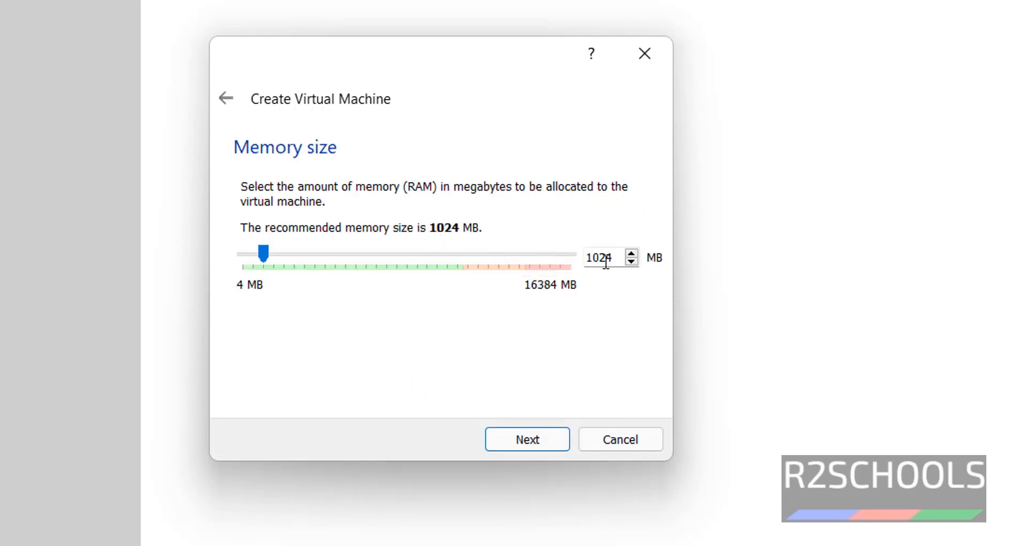
Step: Give the machine 4096 MB of memory
left_click_drag(613, 258, 569, 261)
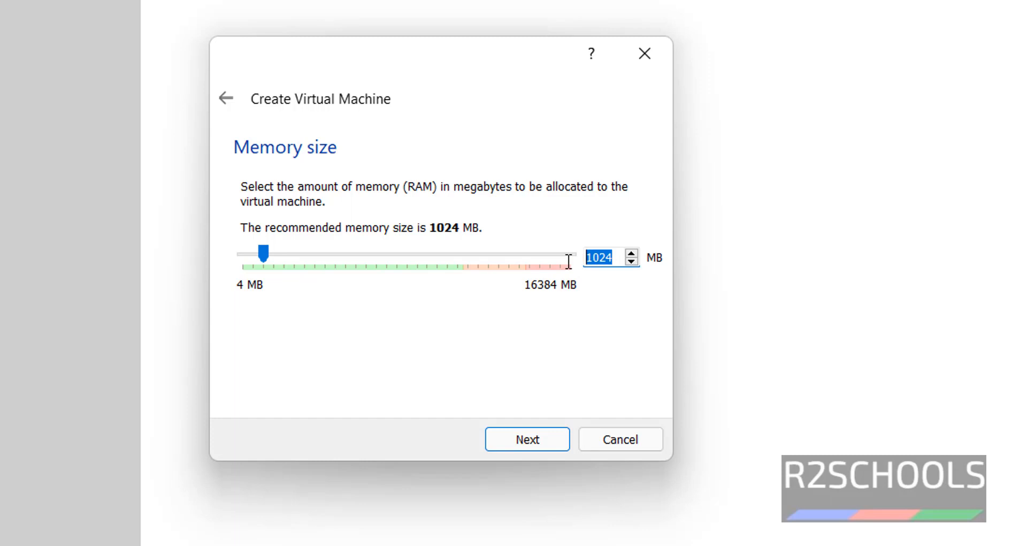
type("4096")
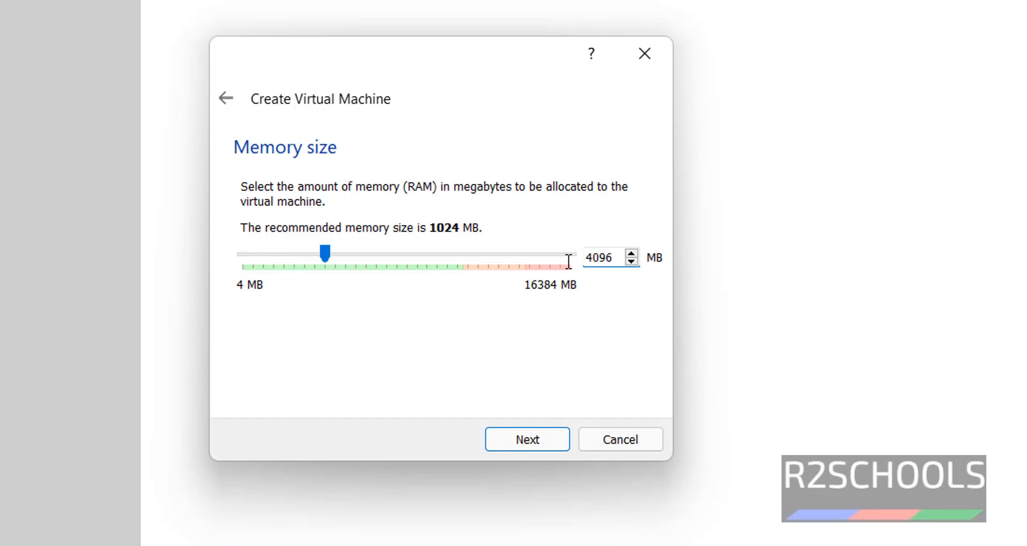
left_click(547, 435)
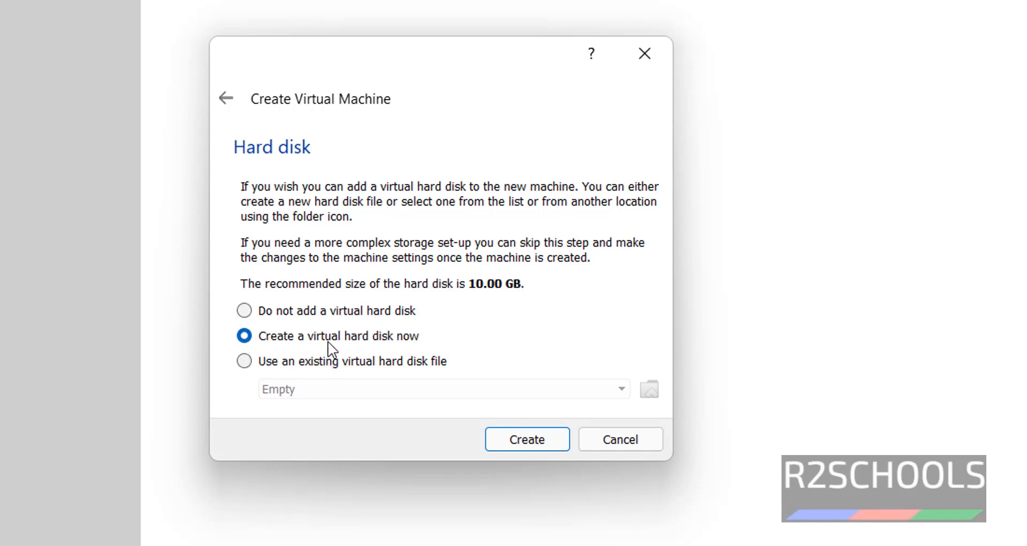
Step: Create a new virtual hard disk in VHD format
left_click(521, 439)
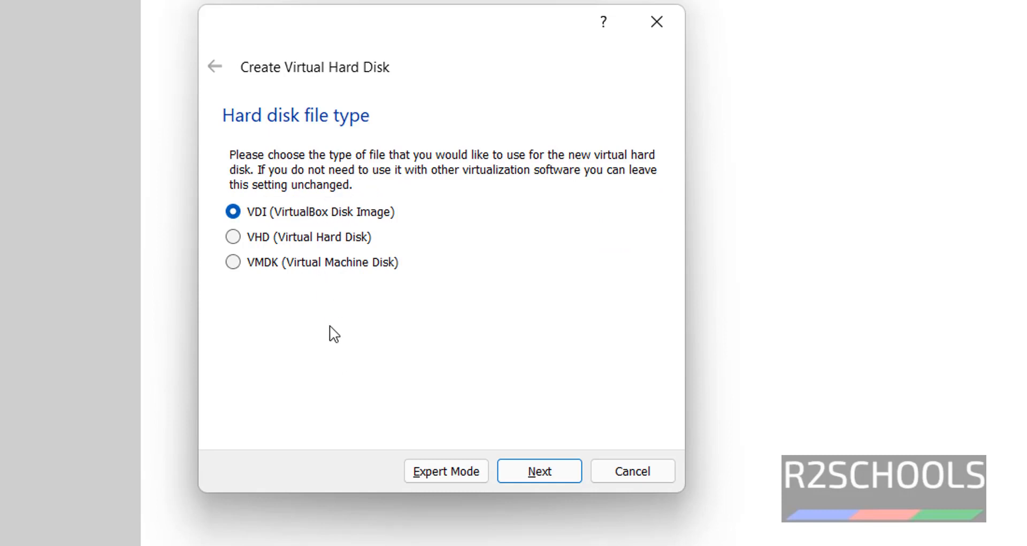
left_click(252, 241)
left_click(539, 471)
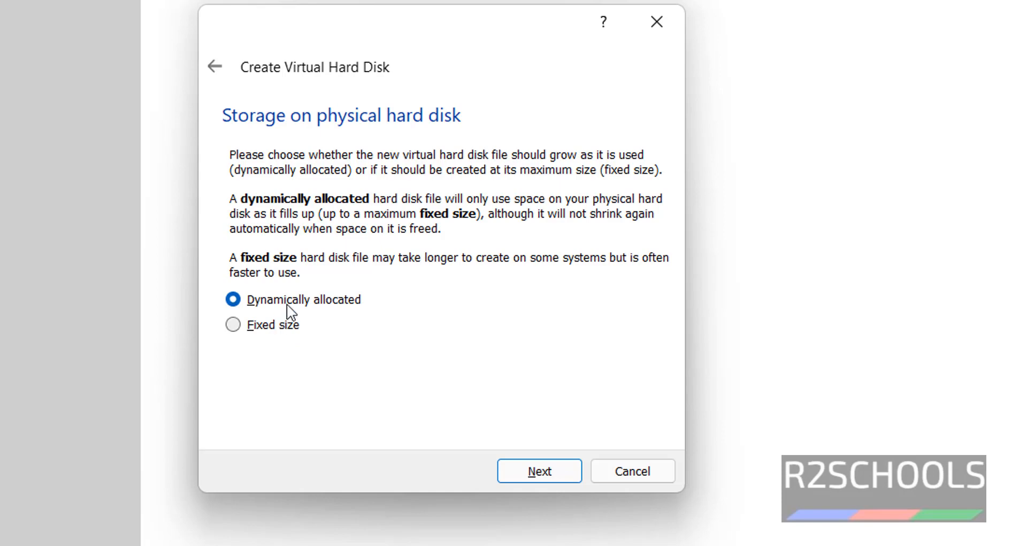
Step: Keep dynamic allocation, set the Ubuntu2110.vhd disk size to 100.00 GB, and create it
left_click(546, 471)
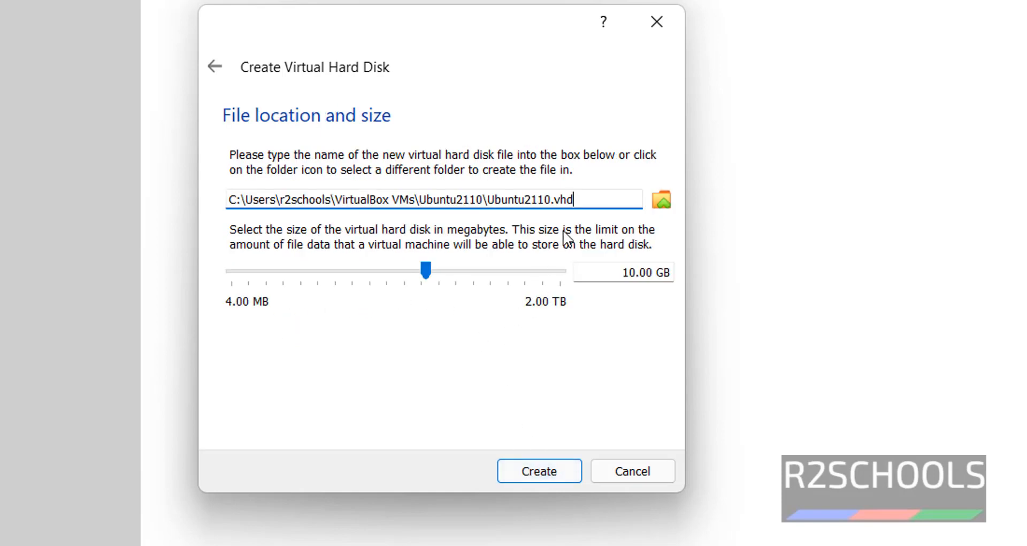
left_click_drag(572, 203, 239, 211)
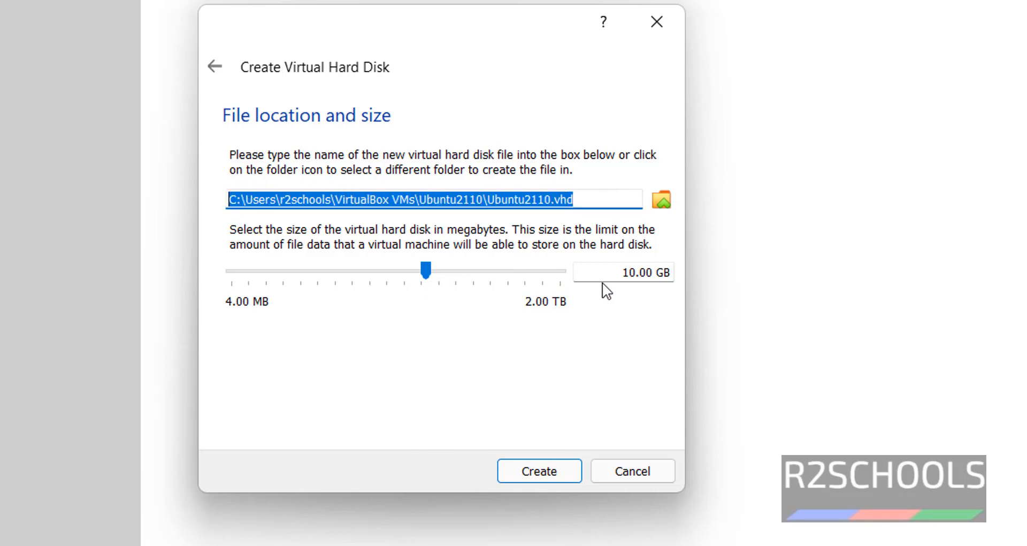
left_click(625, 270)
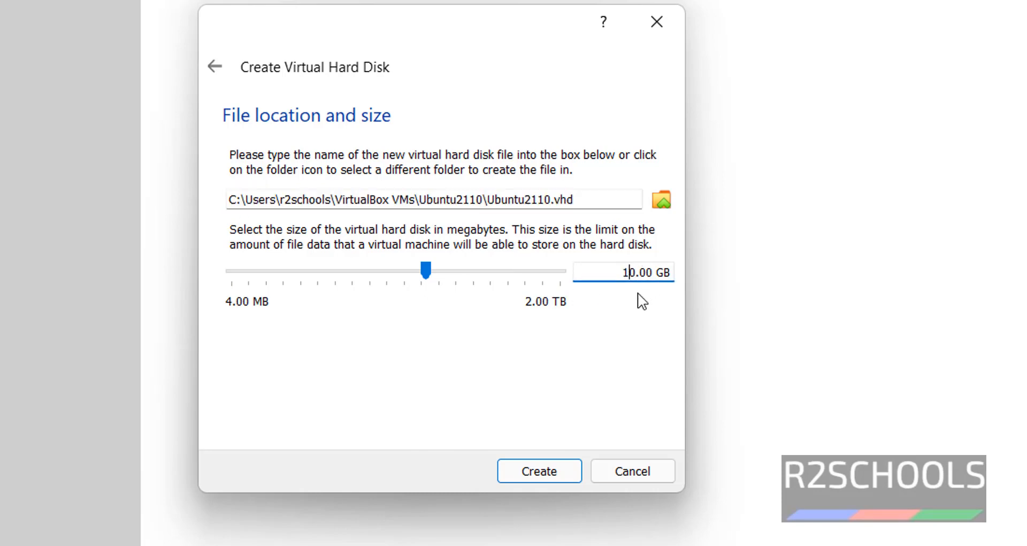
type("0")
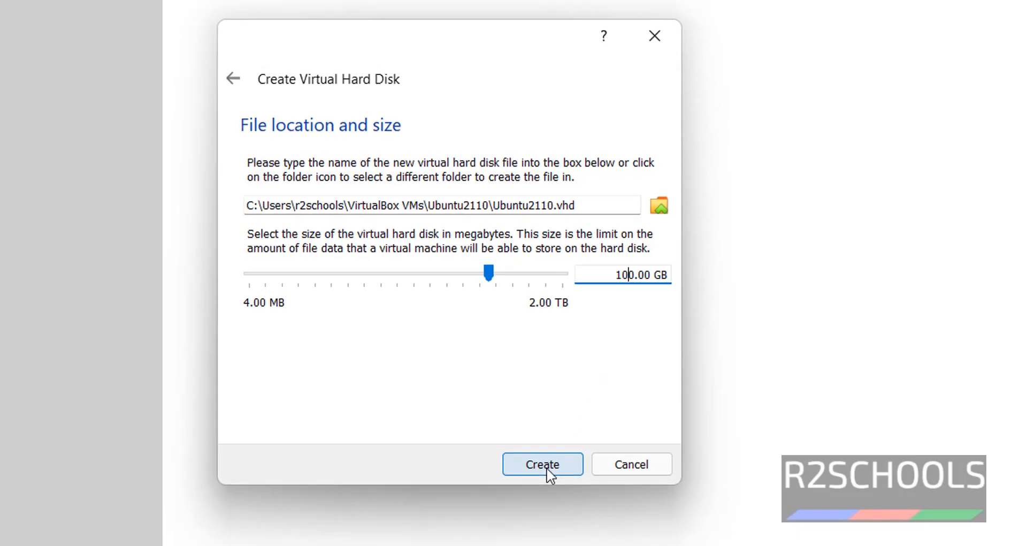
left_click(544, 474)
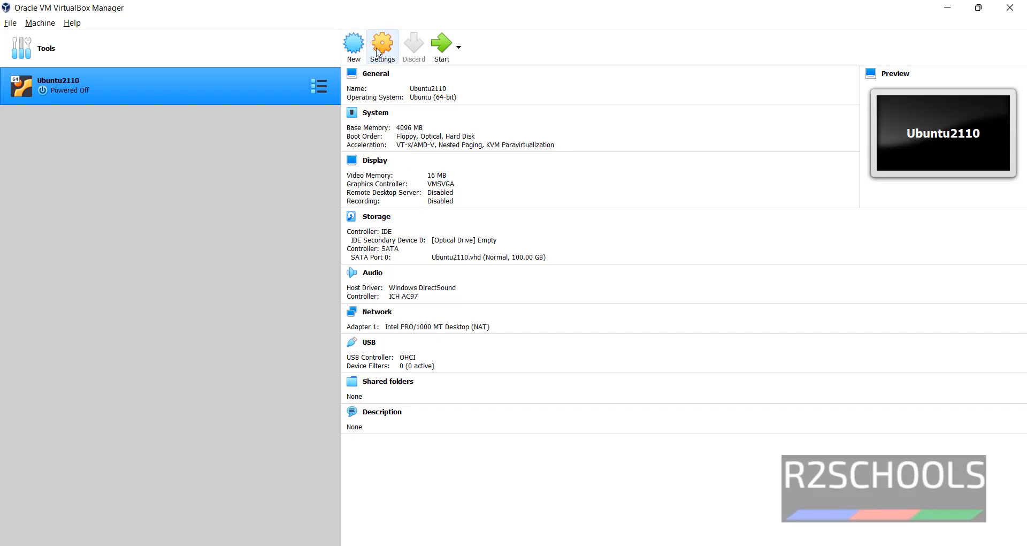
Step: Attach ubuntu-21.10-desktop-amd64.iso to Ubuntu2110's empty optical drive in Storage settings and save
left_click(377, 49)
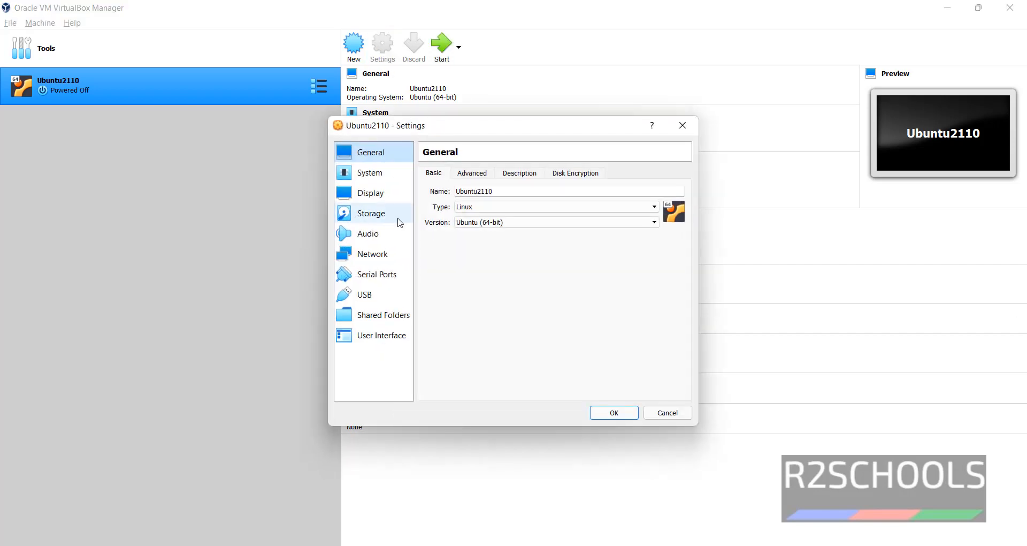
left_click(399, 221)
left_click(465, 202)
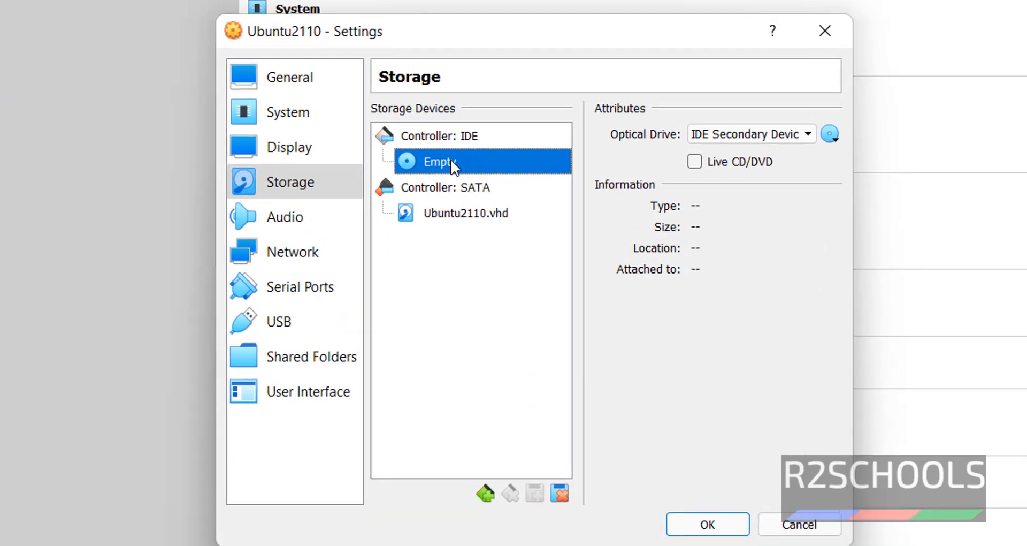
left_click(833, 137)
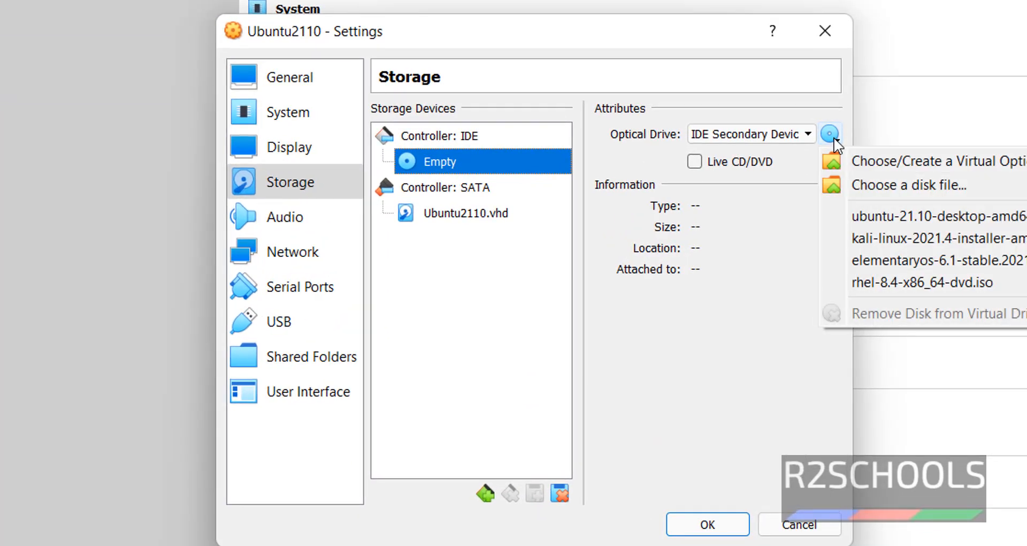
left_click(876, 184)
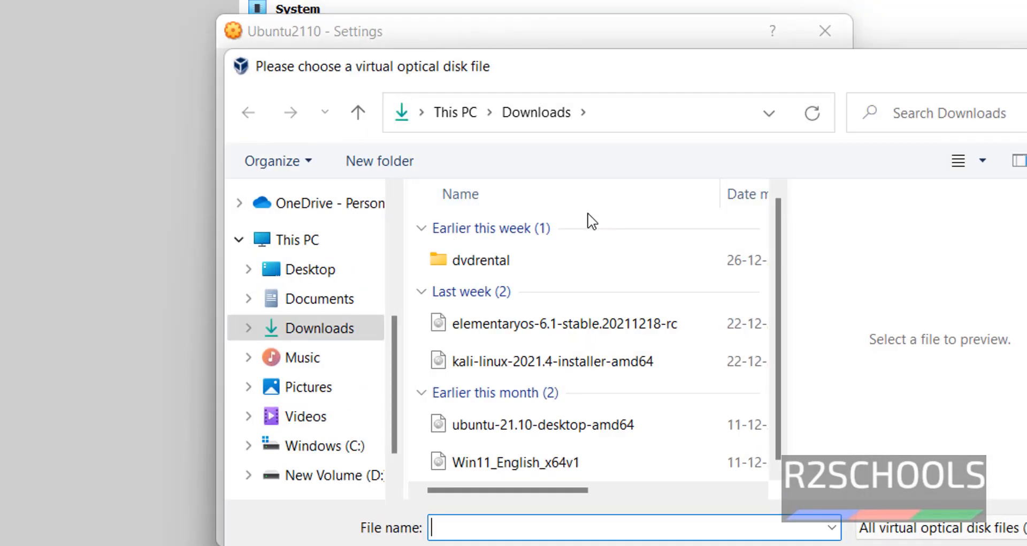
left_click(583, 417)
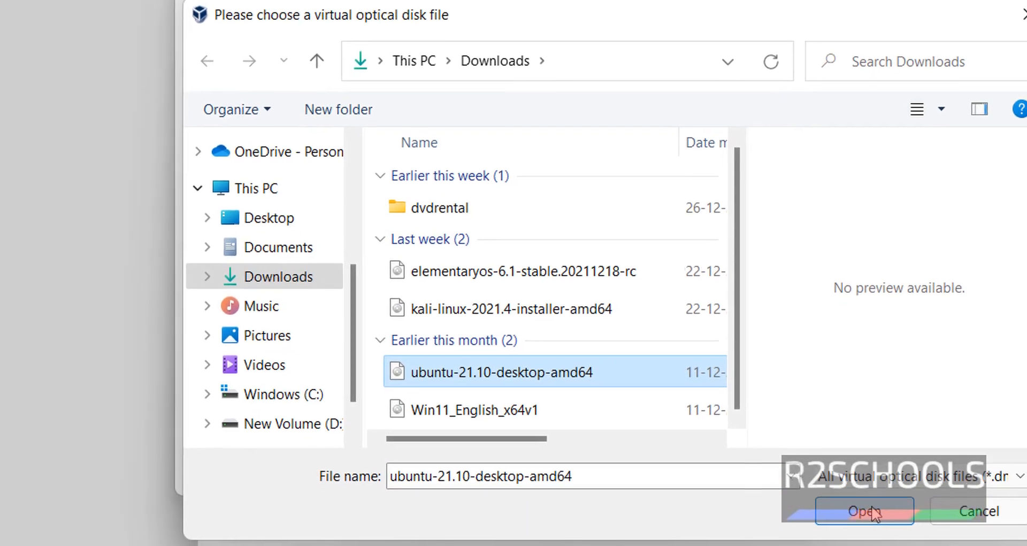
left_click(882, 511)
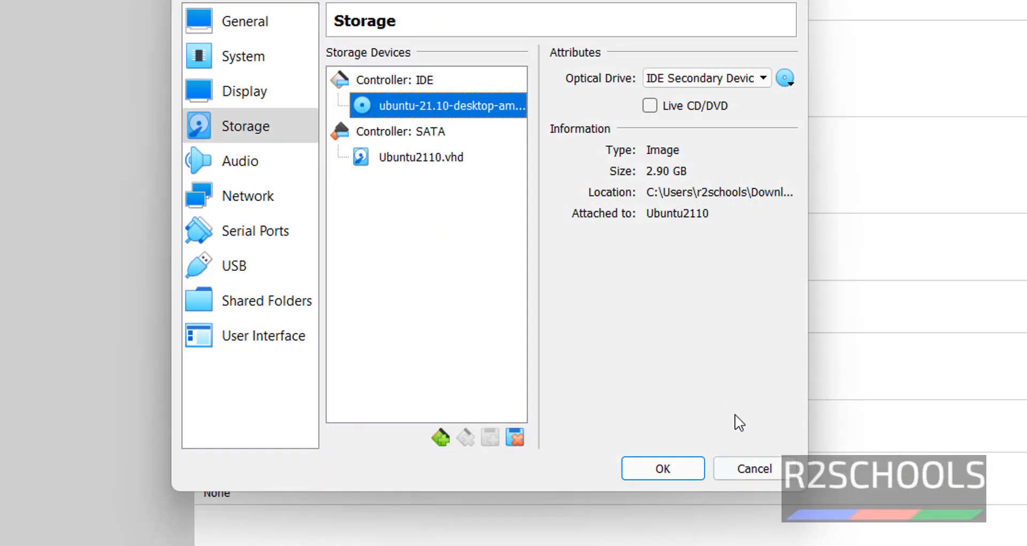
left_click(673, 468)
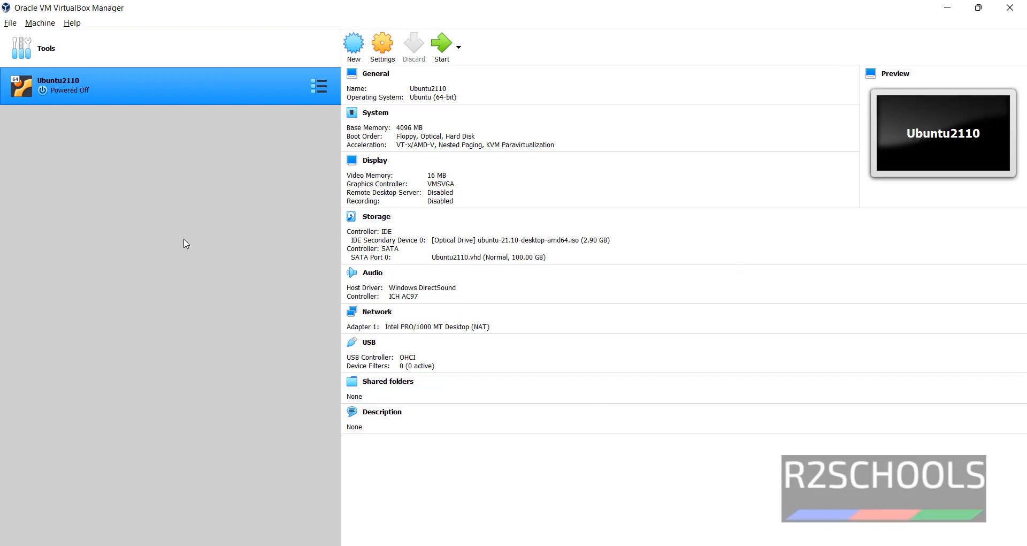
Step: Start Ubuntu2110 and boot the standard Ubuntu entry from the GRUB menu
left_click(437, 39)
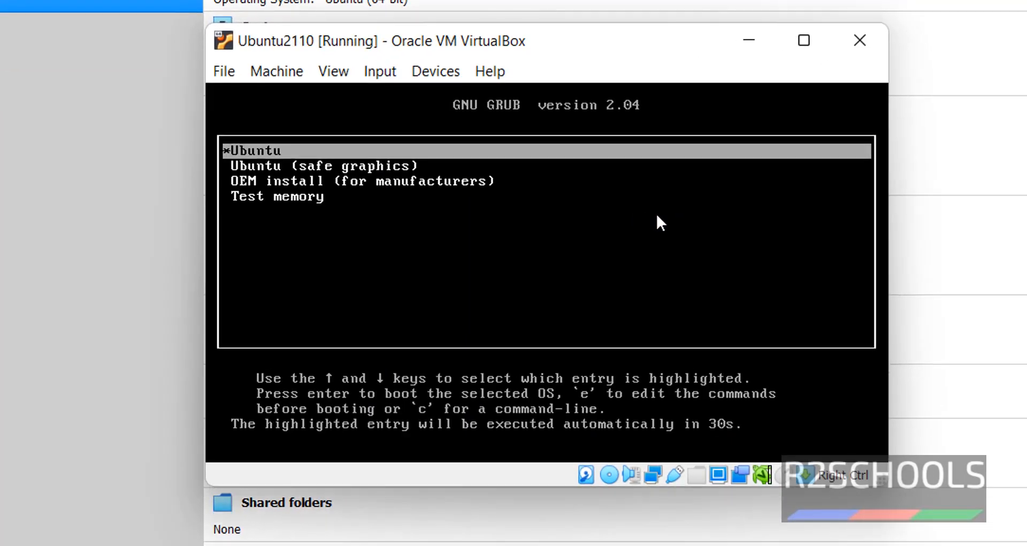
key("Down")
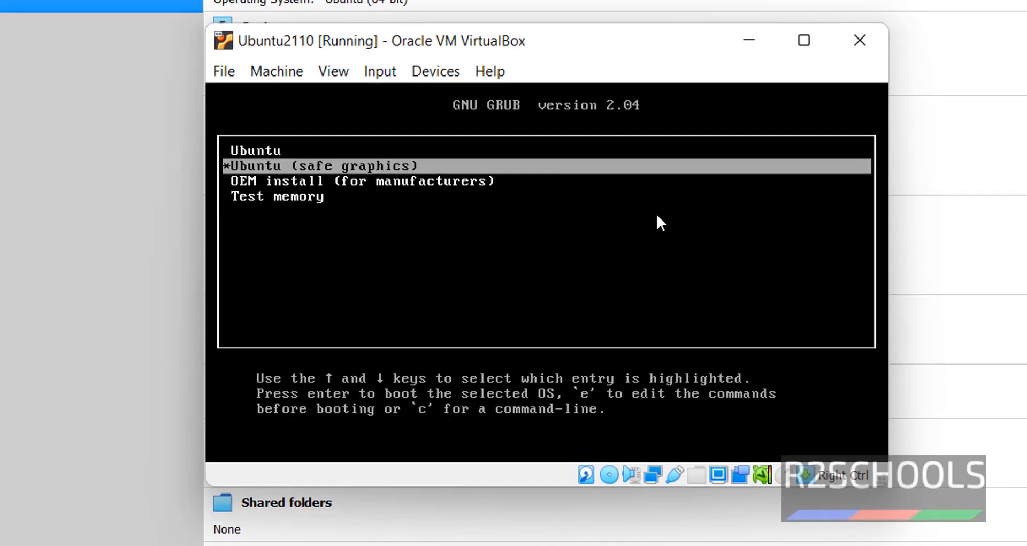
key("Down")
key("Down")
key("Up")
key("Up")
key("Down")
key("Up")
key("Up")
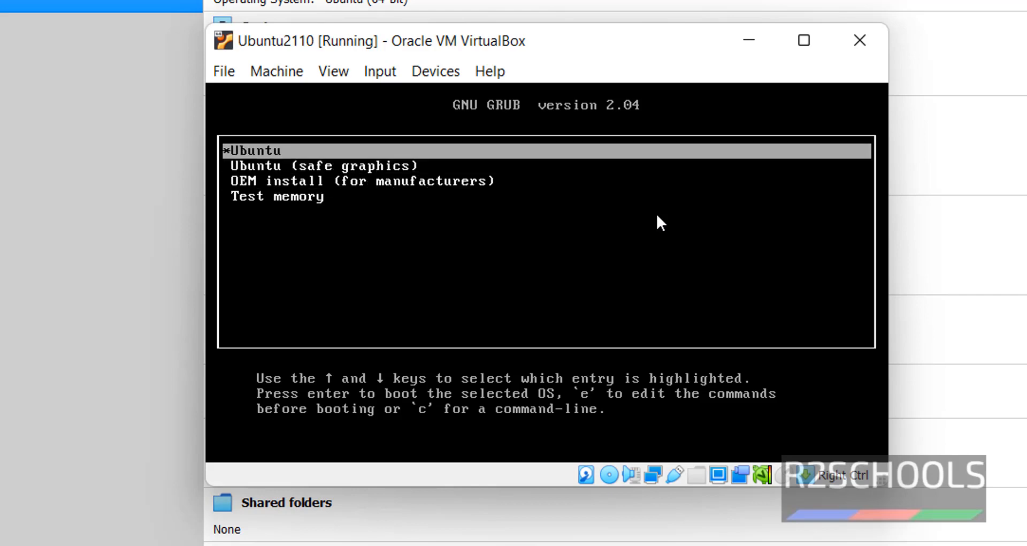
key("Down")
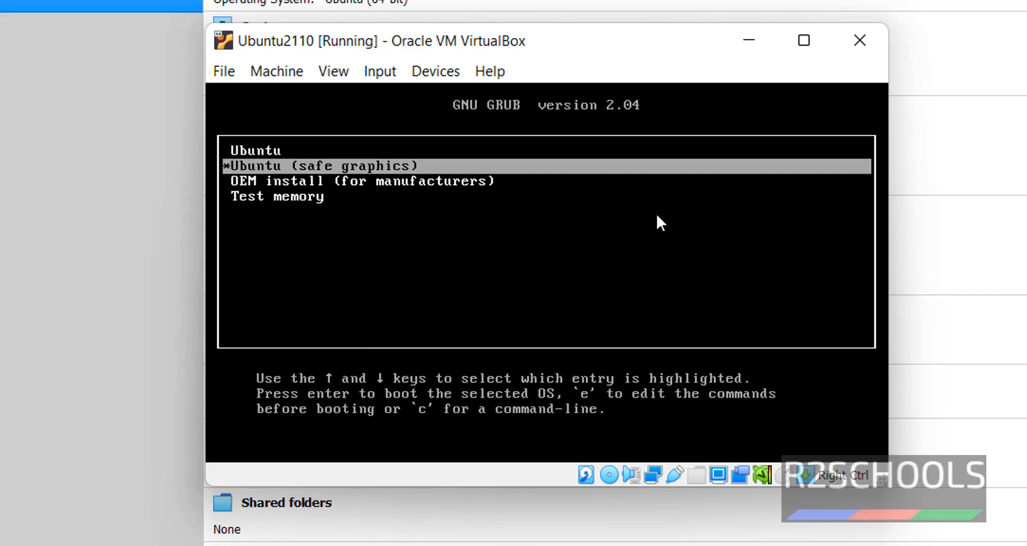
key("Up")
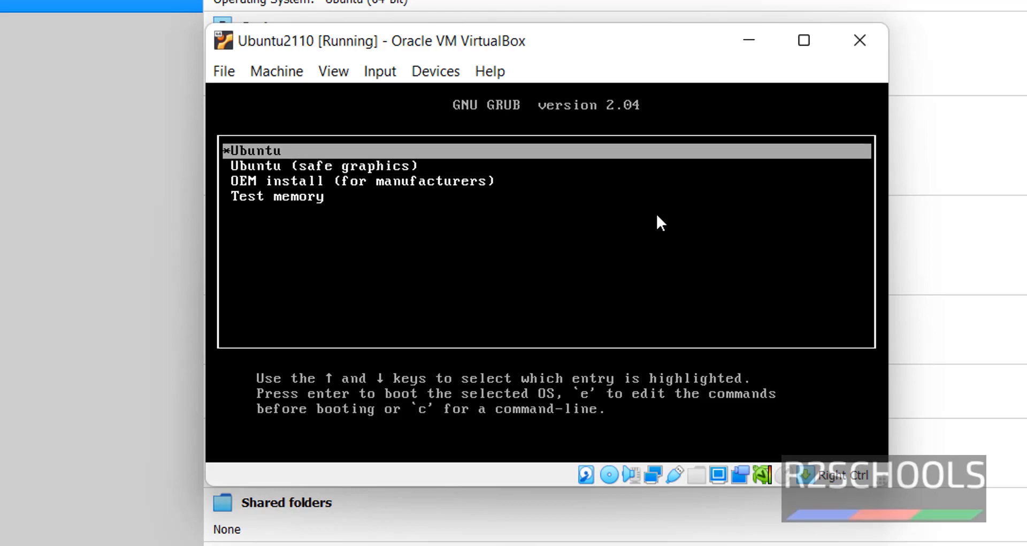
key("Return")
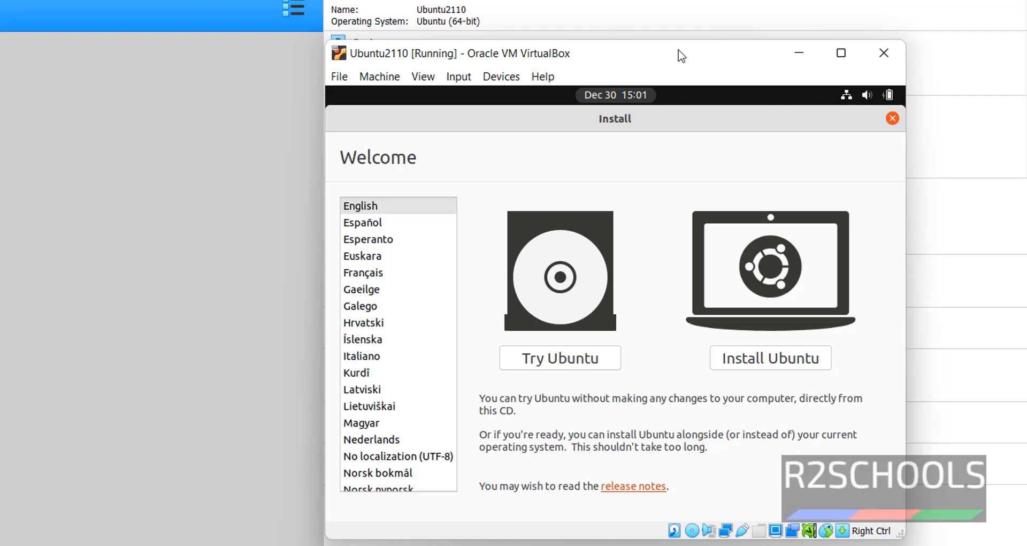
Step: Choose Install Ubuntu and accept the English (US) keyboard layout
left_click(779, 359)
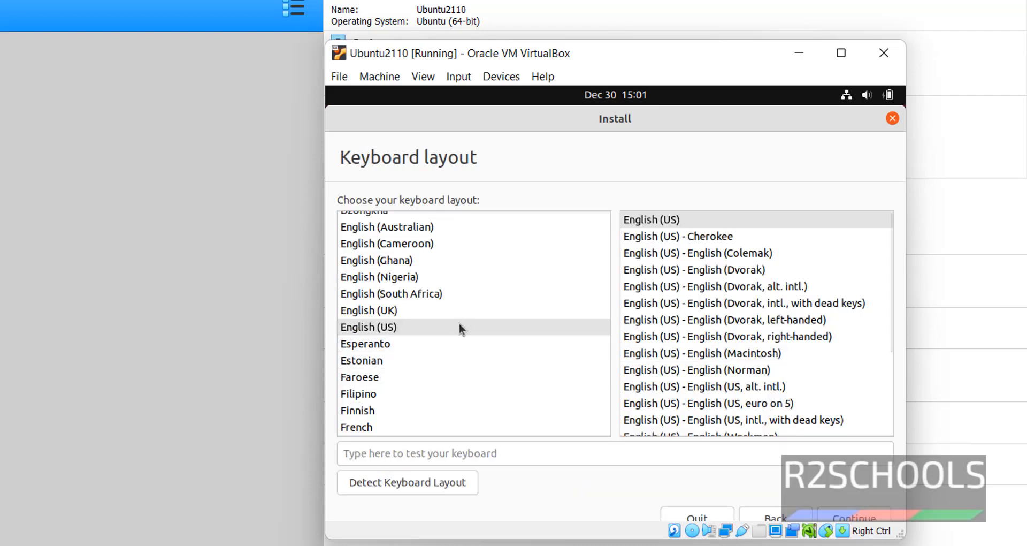
left_click(846, 518)
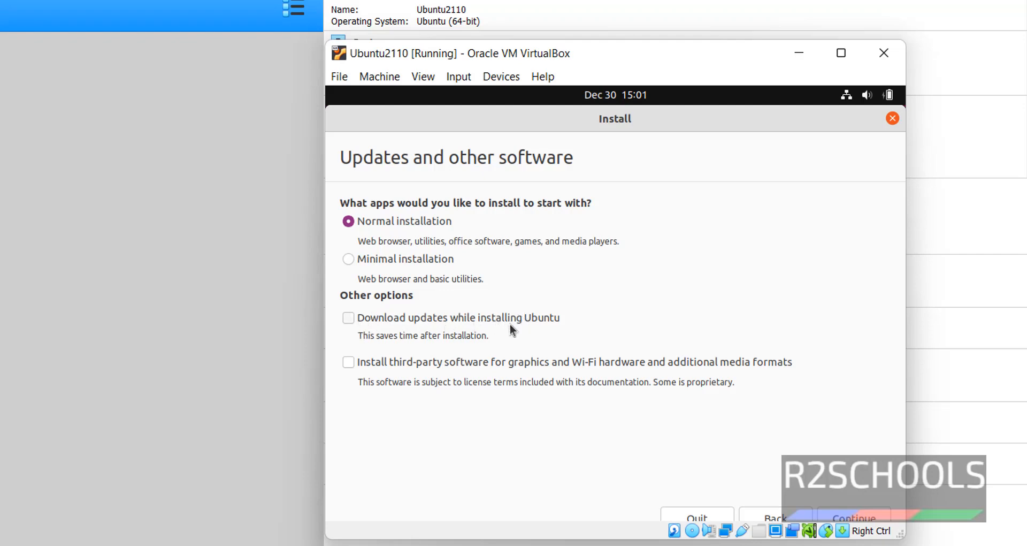
Step: Skip downloading updates, choose Erase disk and install Ubuntu, and confirm the partition changes
left_click(848, 519)
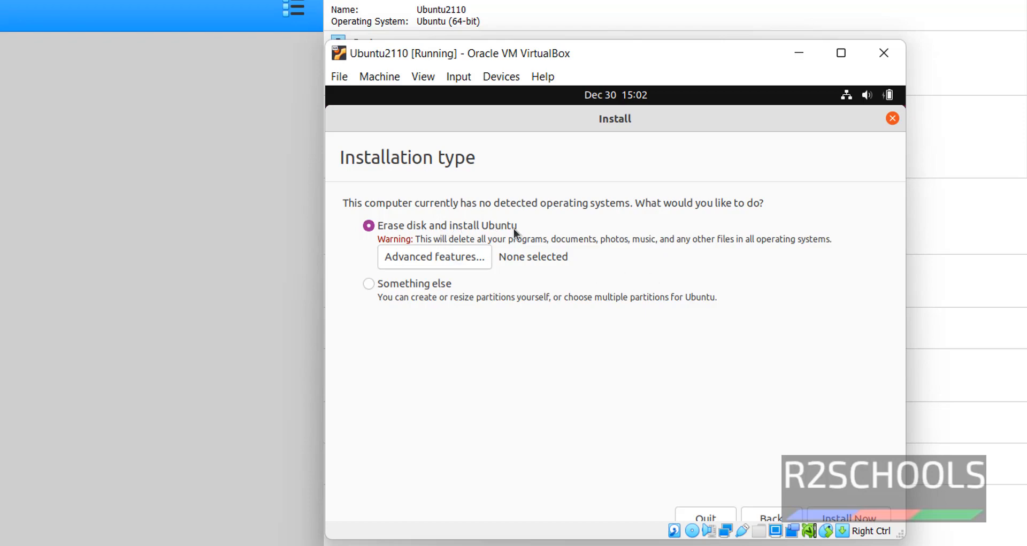
left_click(850, 518)
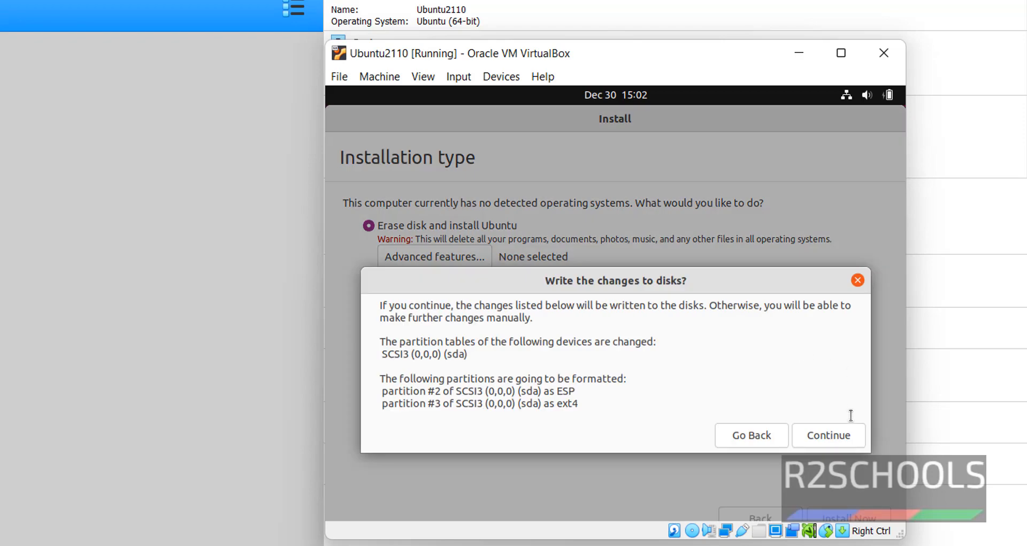
left_click(843, 433)
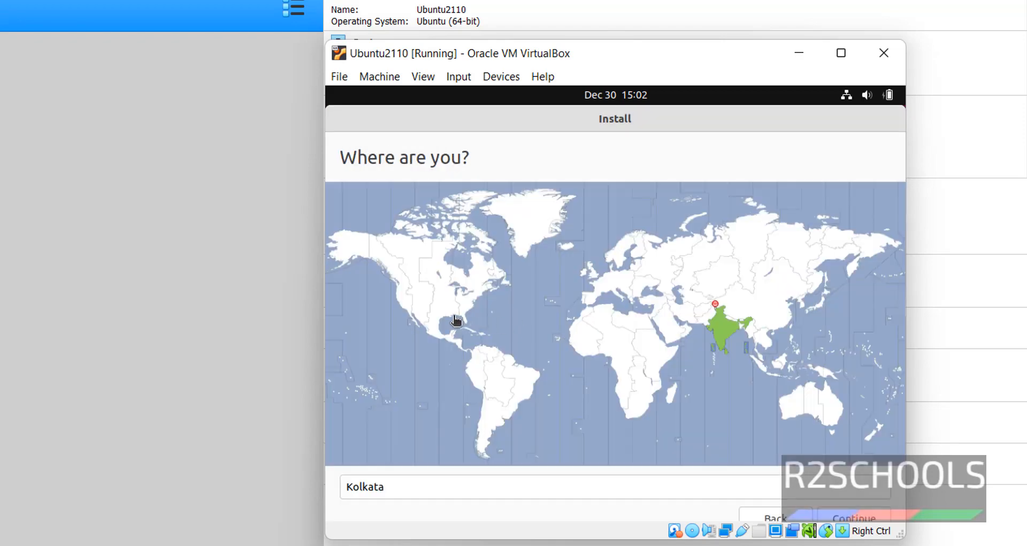
Step: Set the timezone to Kolkata on the map and continue
left_click(423, 301)
left_click(422, 299)
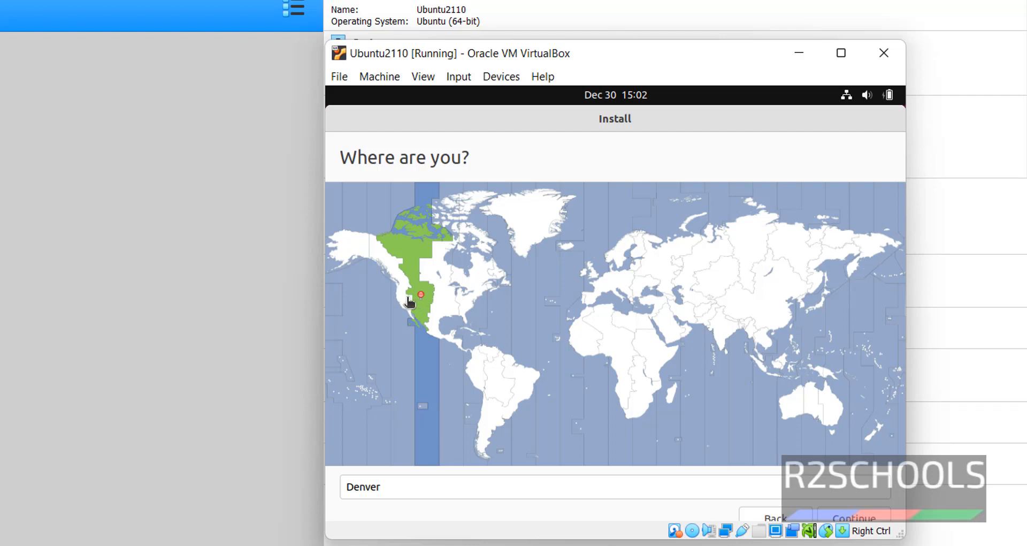
left_click(409, 298)
left_click(721, 335)
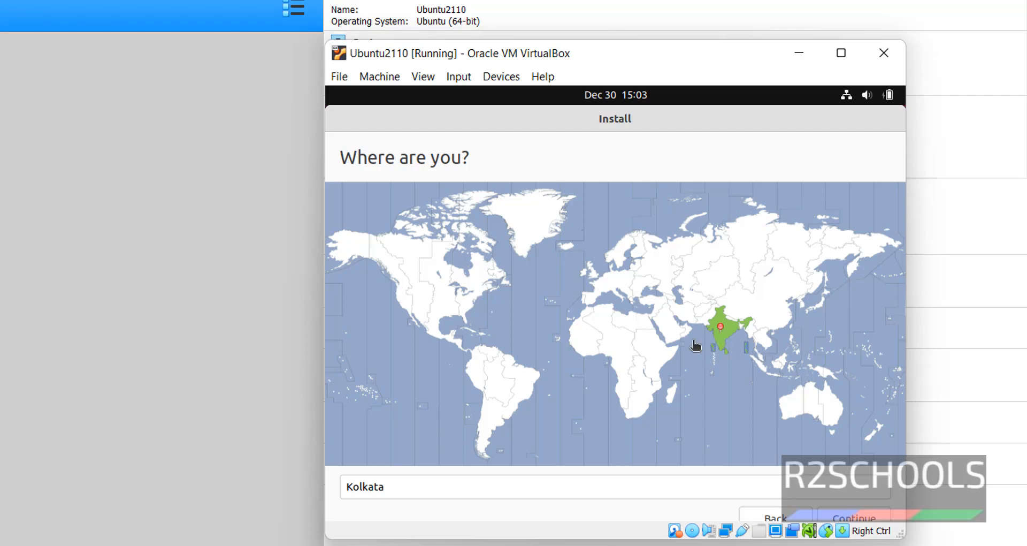
left_click(844, 513)
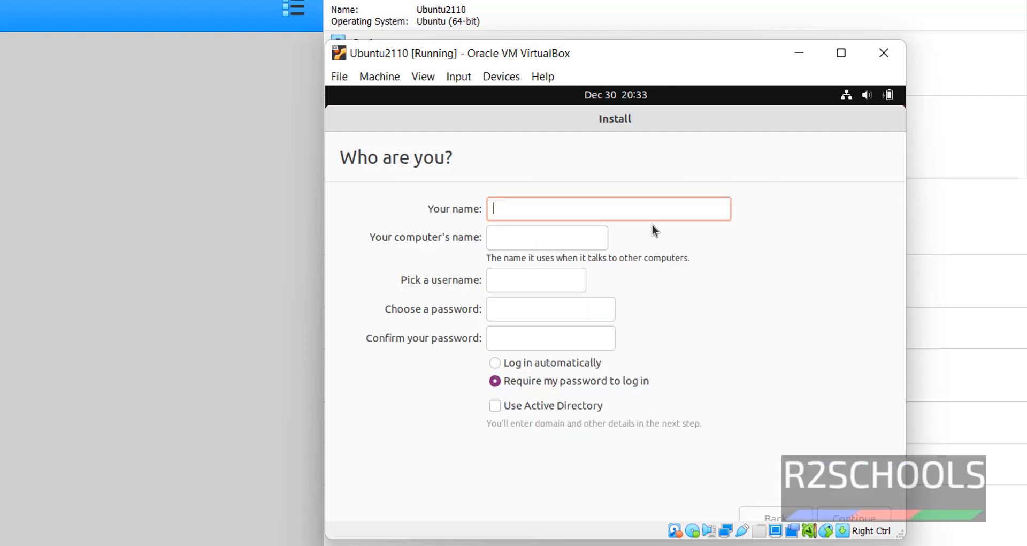
Step: Enter the account holder's name and set the computer name to ubuntu2110
type("r2schools")
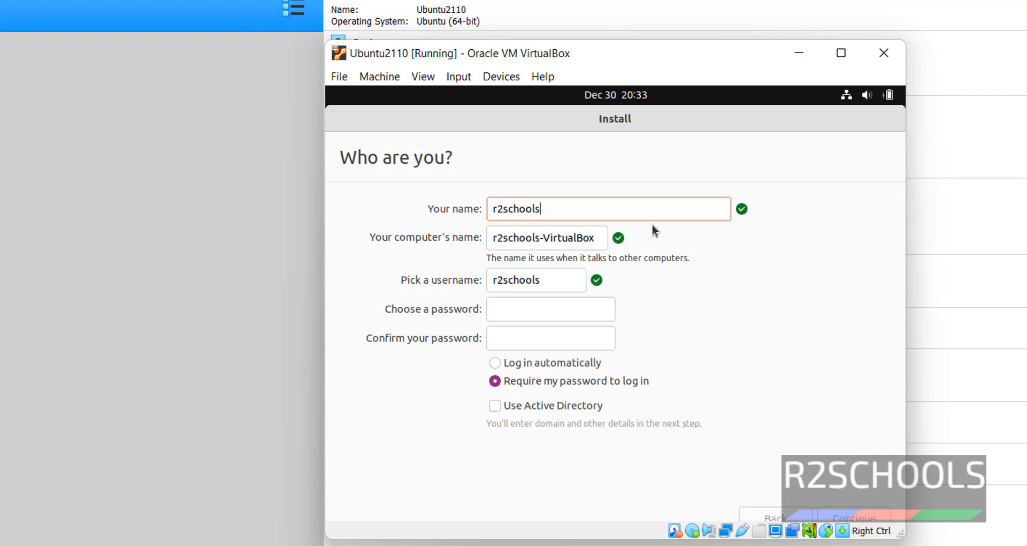
key("Tab")
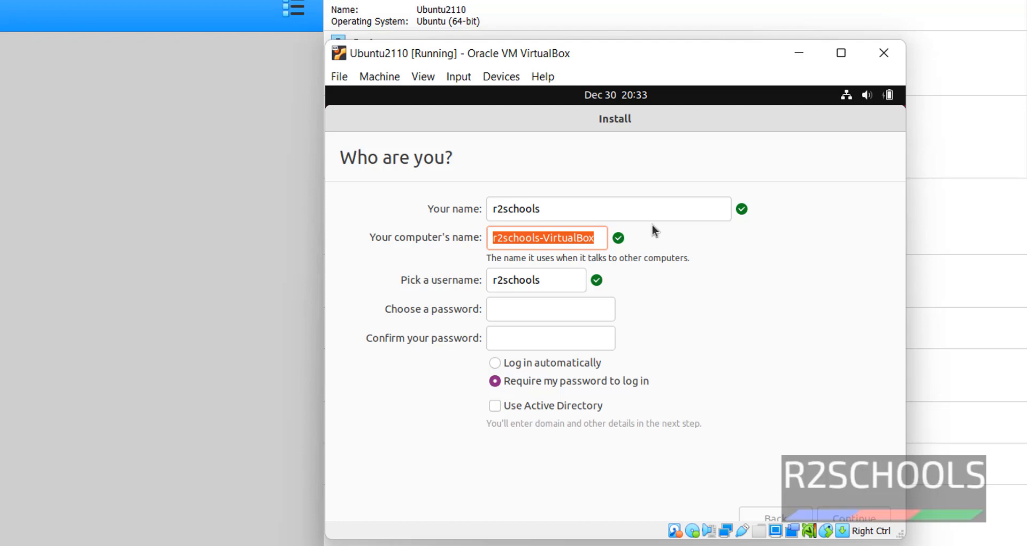
type("ubuntu1")
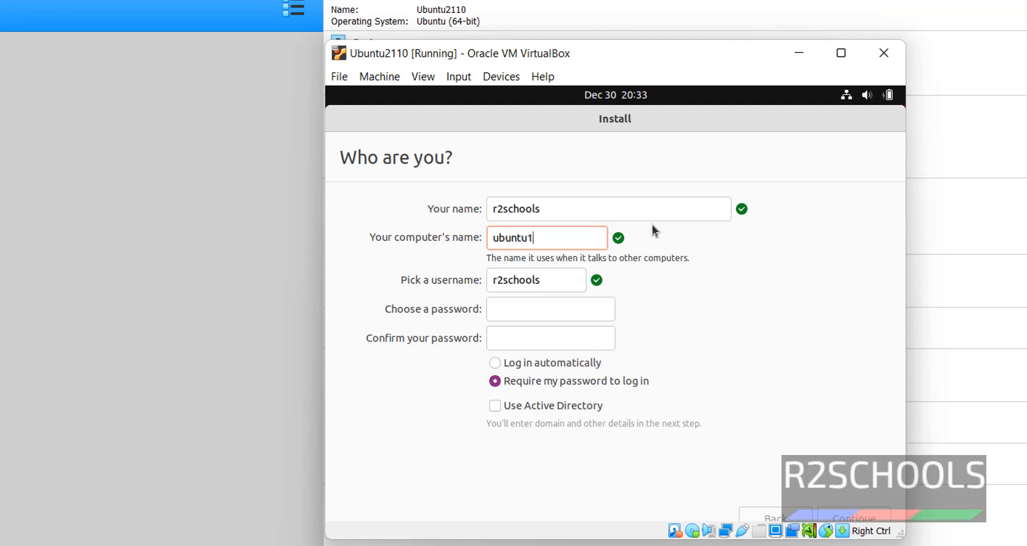
key("BackSpace")
type("2110")
key("Tab")
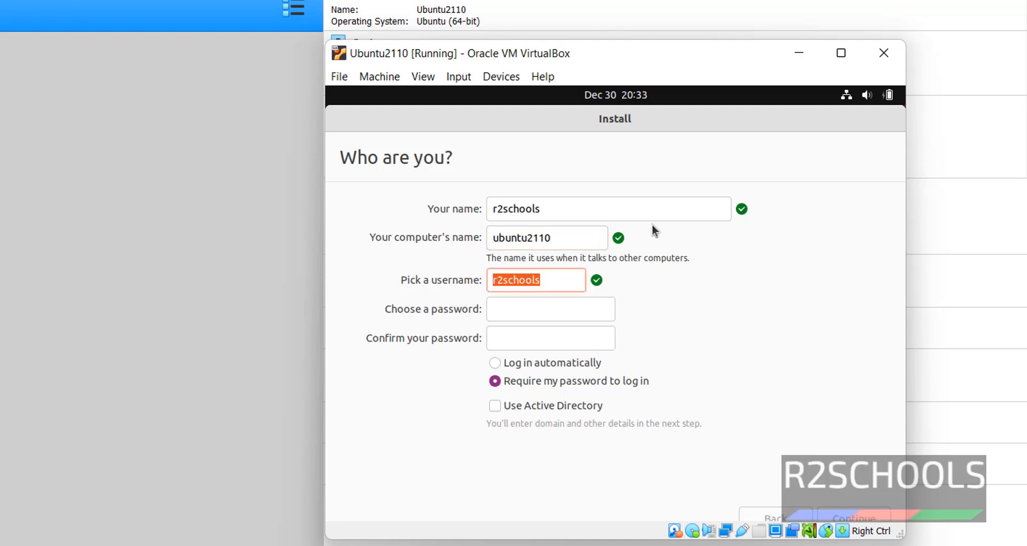
Step: Replace the suggested username with the chosen one and type the account password
key("BackSpace")
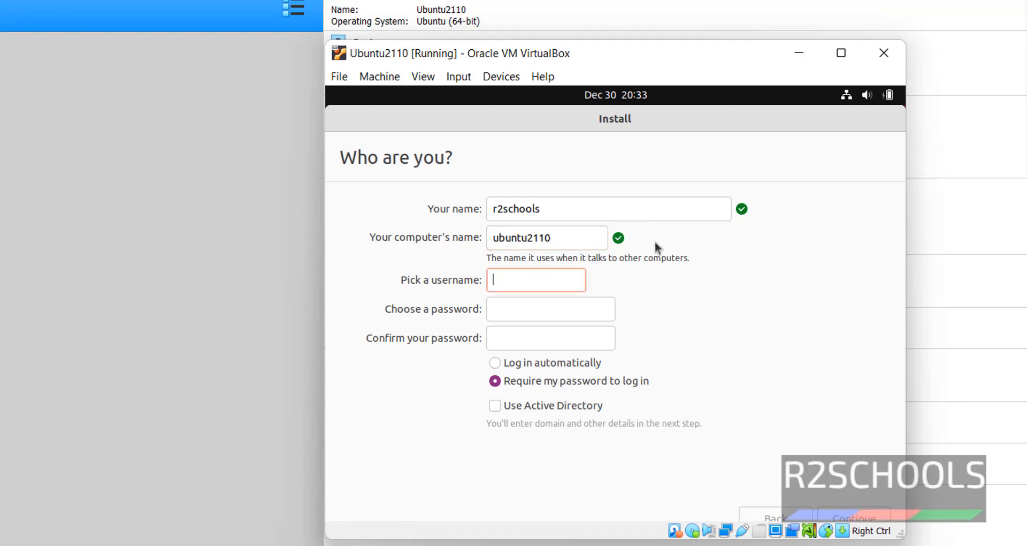
key("BackSpace")
key("Tab")
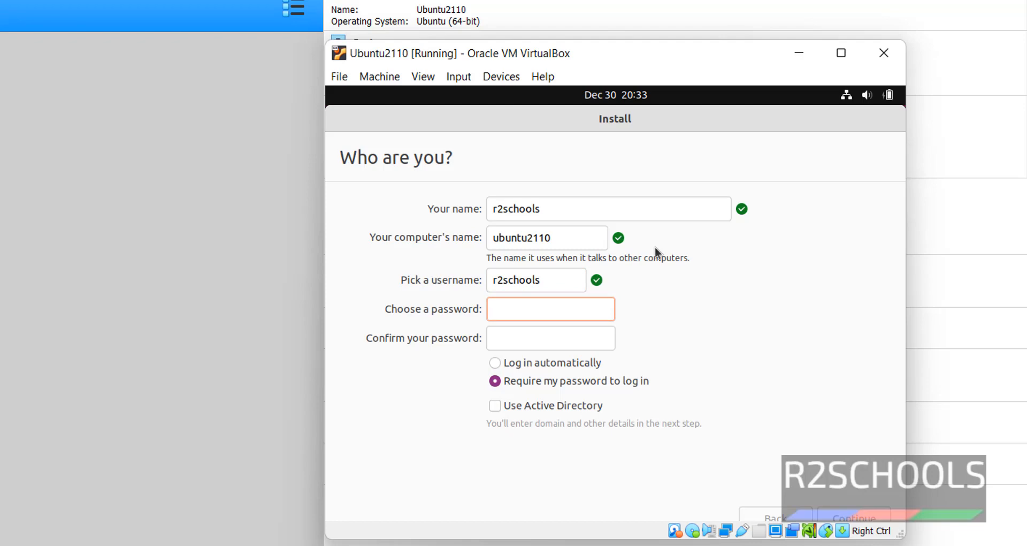
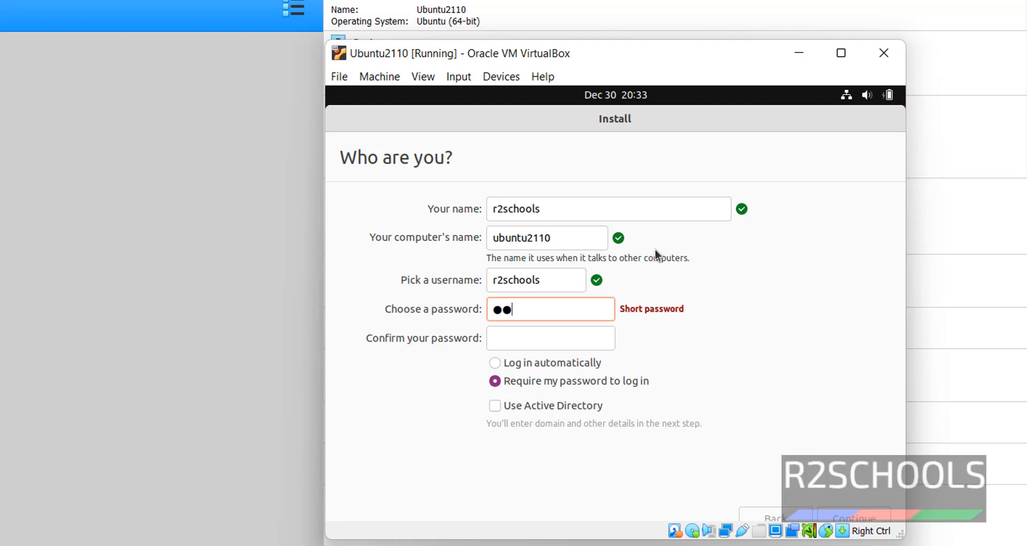
key("Tab")
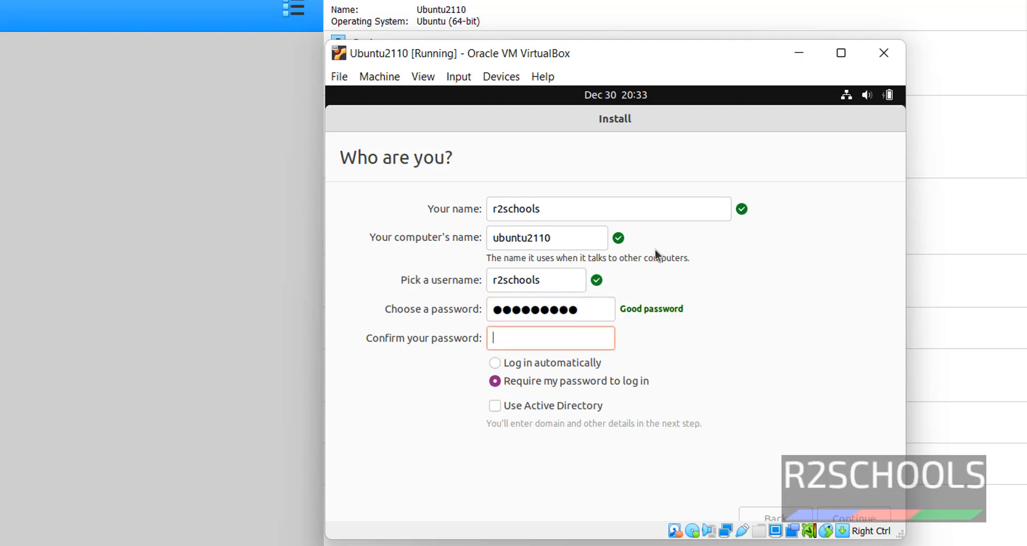
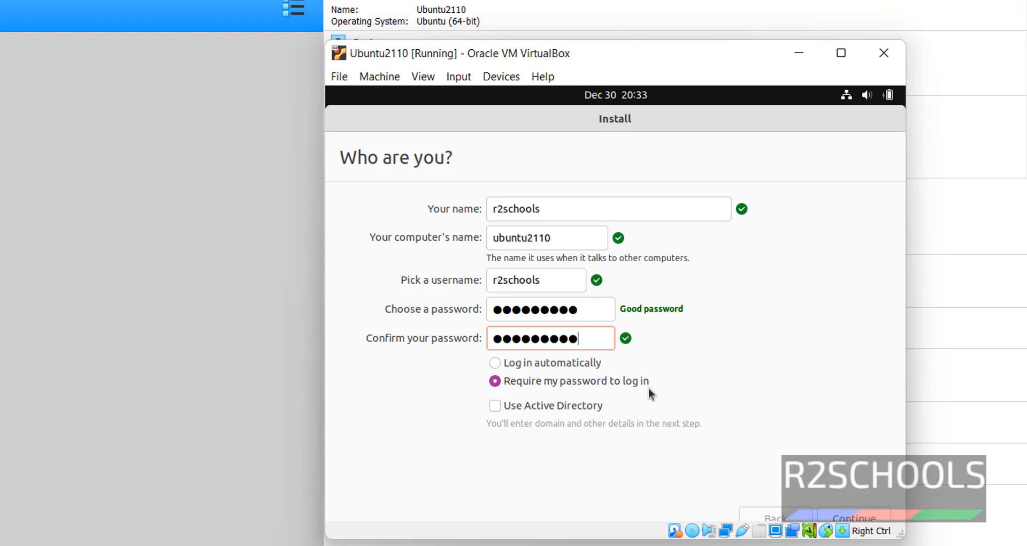
Step: Leave Use Active Directory unchecked and continue the installation
left_click(495, 406)
left_click(497, 406)
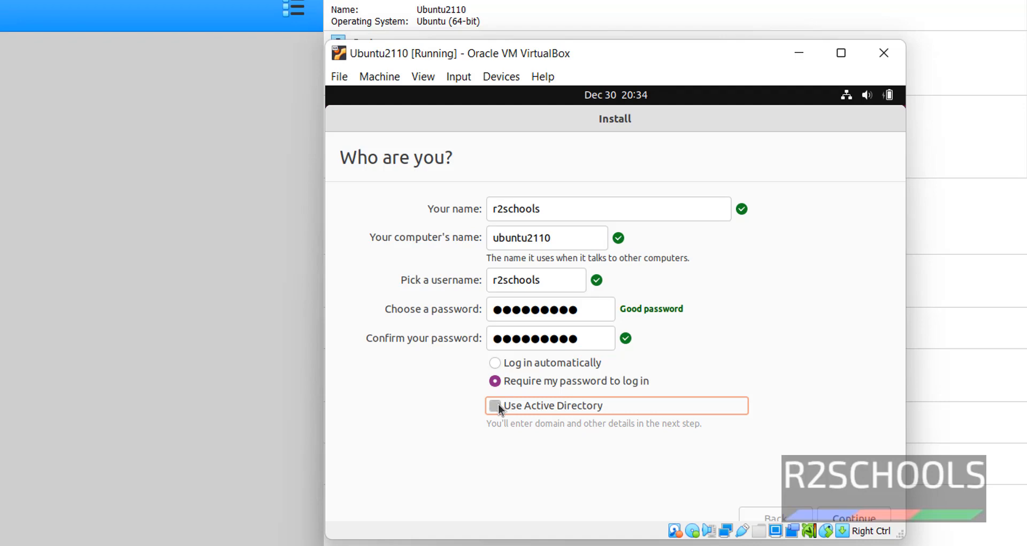
left_click(498, 403)
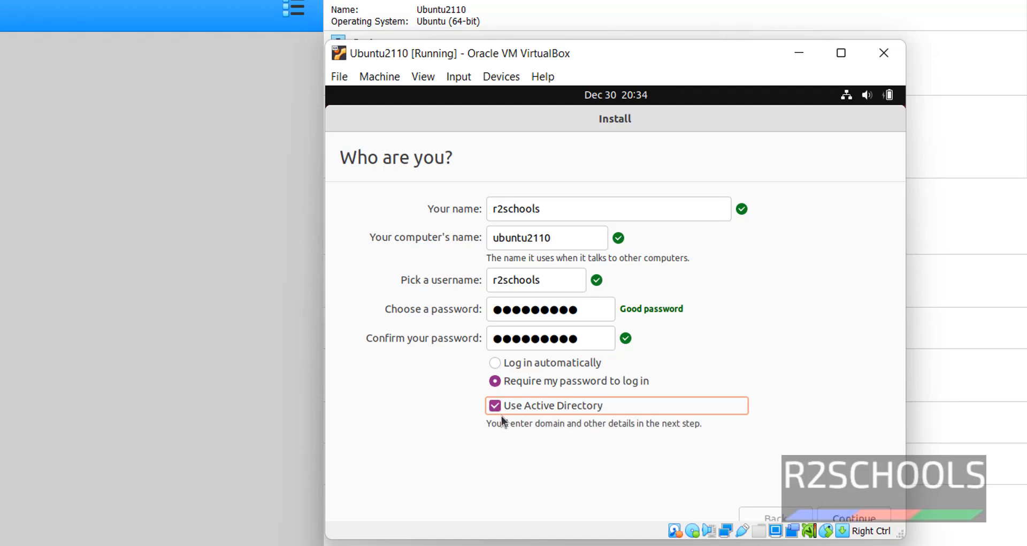
left_click(496, 405)
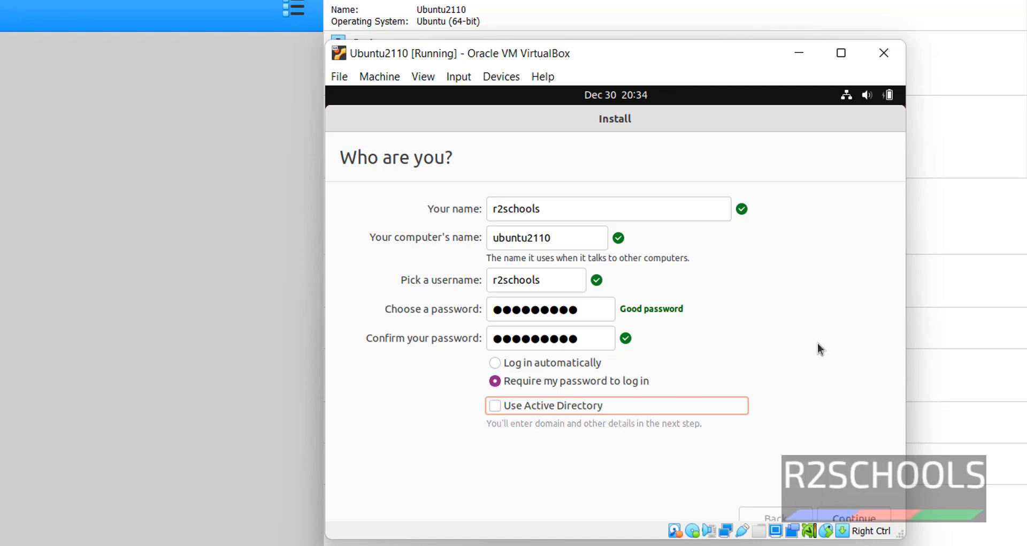
left_click(855, 520)
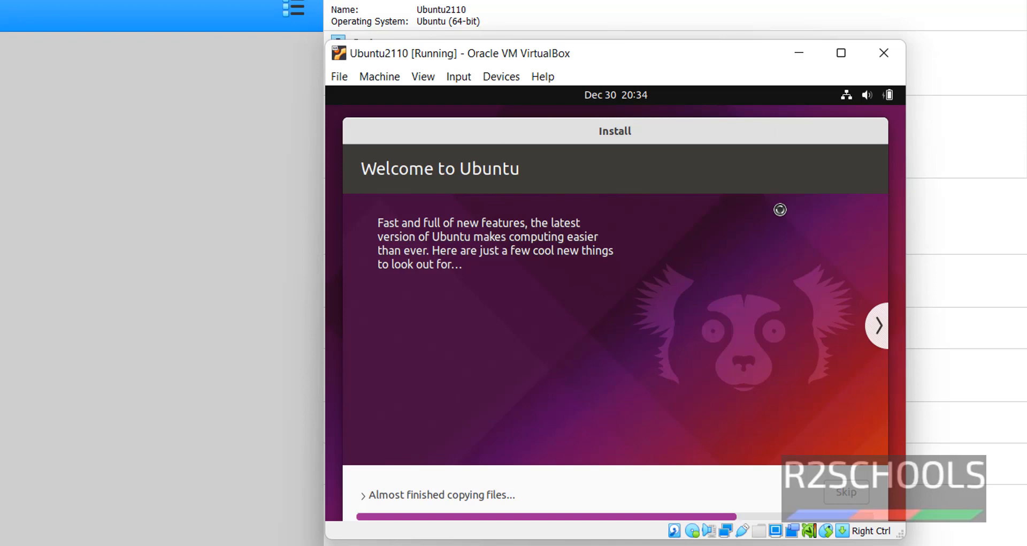
Step: Maximize the VM window and reposition the Install window while the installation finishes
left_click(841, 53)
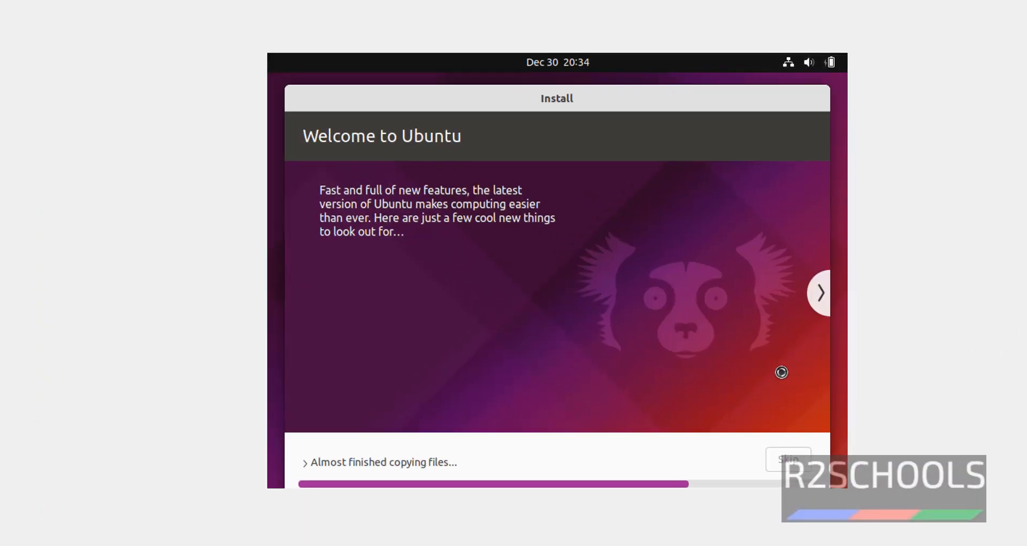
left_click_drag(684, 99, 664, 79)
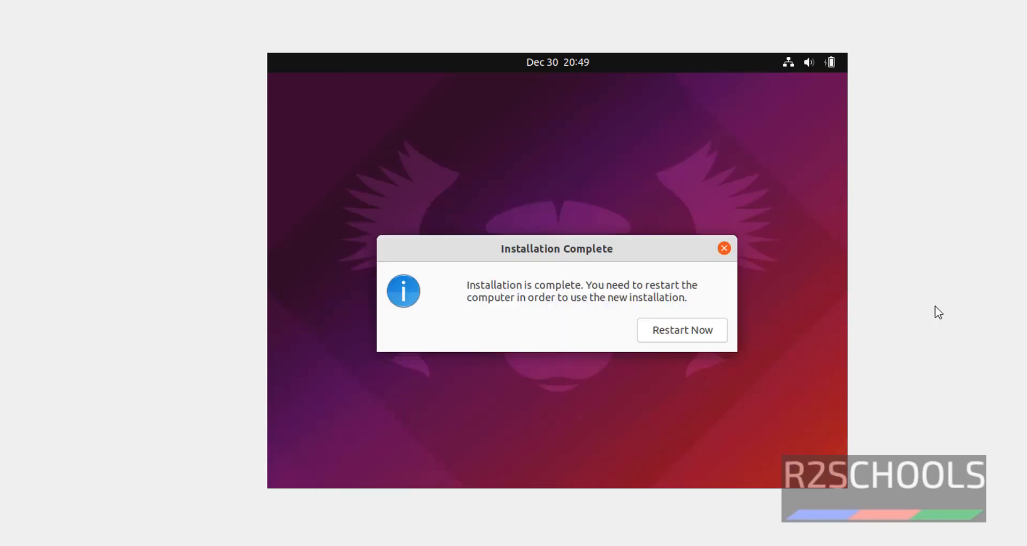
Step: Restart into the installed Ubuntu and select the user account at the login screen
left_click(706, 336)
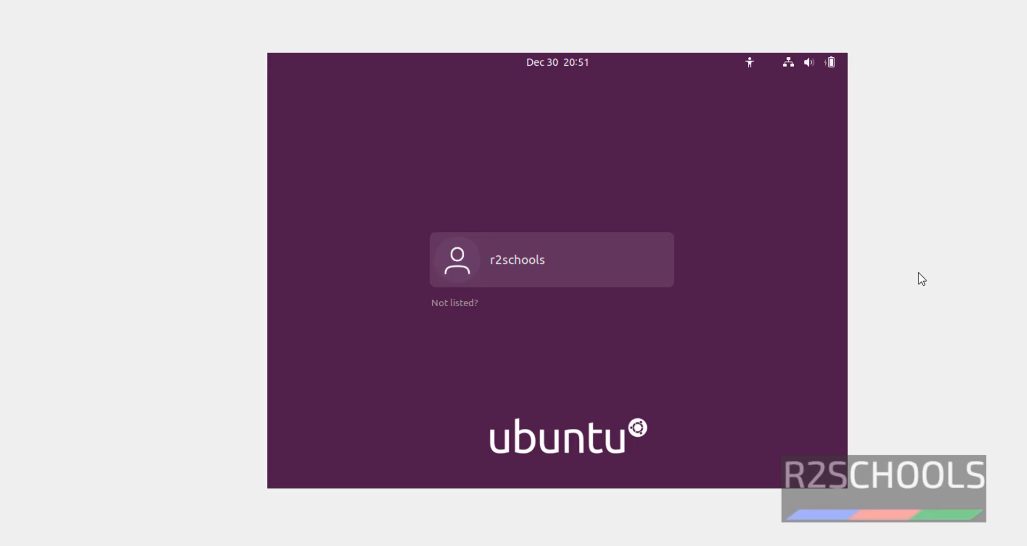
left_click(557, 260)
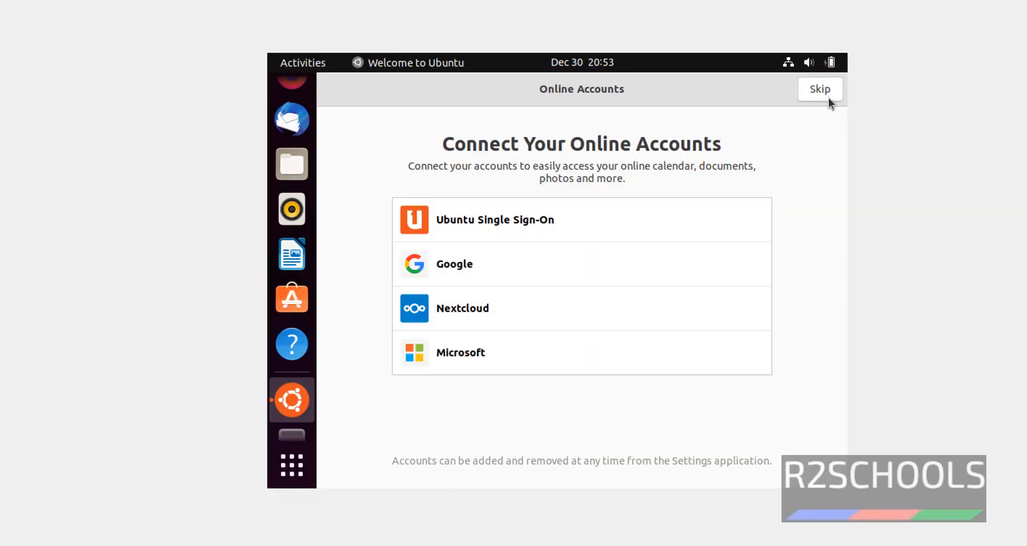
Step: Skip online accounts, decline sending system info, leave Location Services off, and finish the welcome
left_click(824, 92)
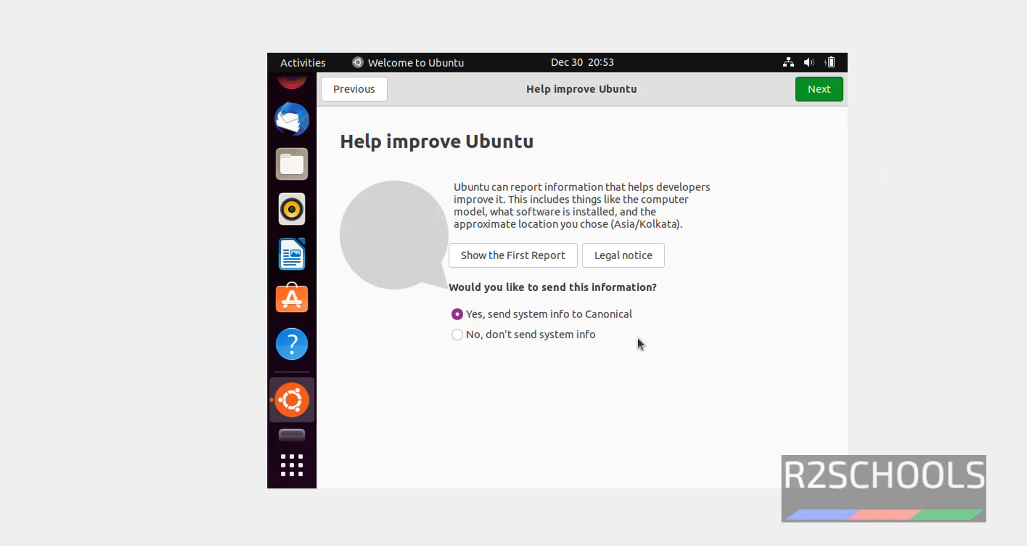
left_click(554, 337)
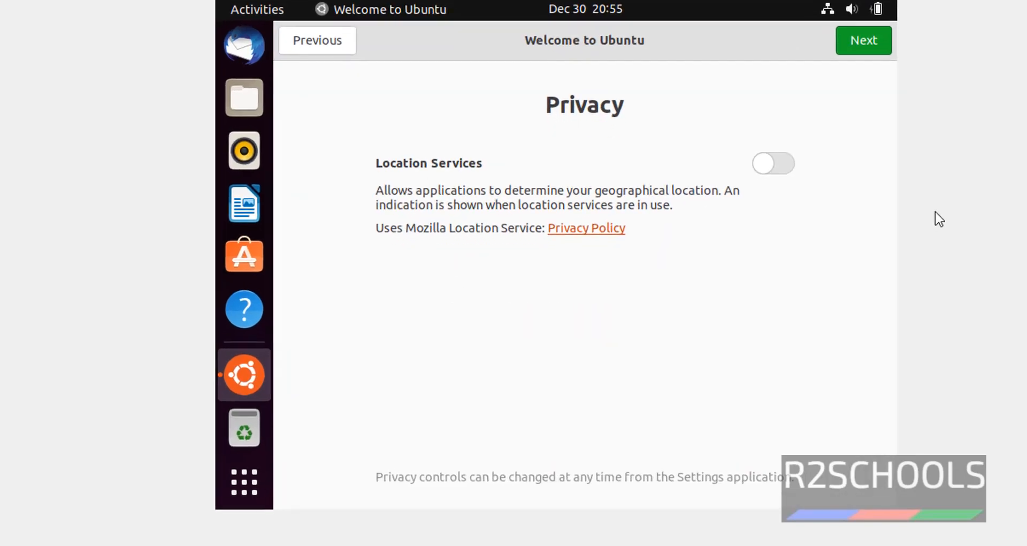
left_click(780, 166)
left_click(772, 162)
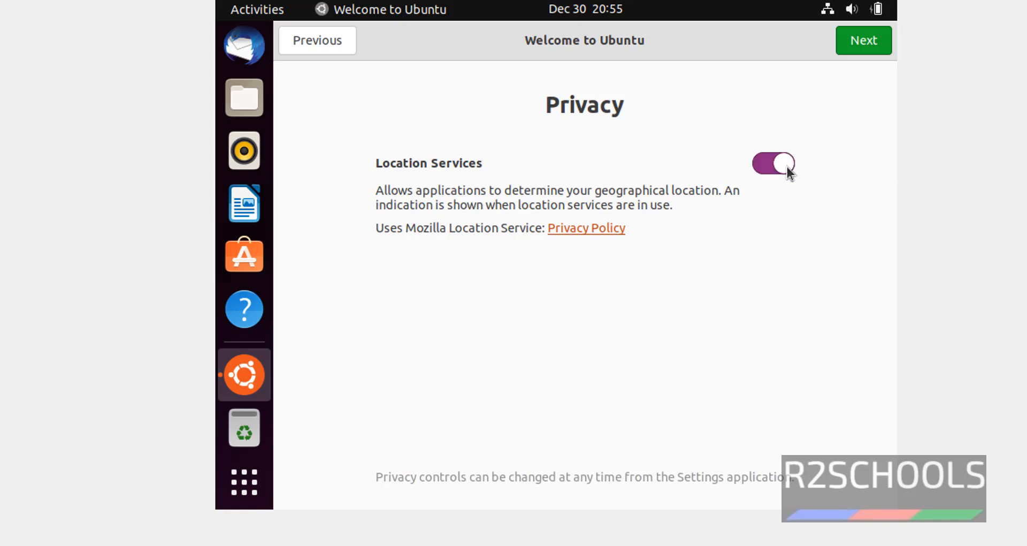
left_click(787, 166)
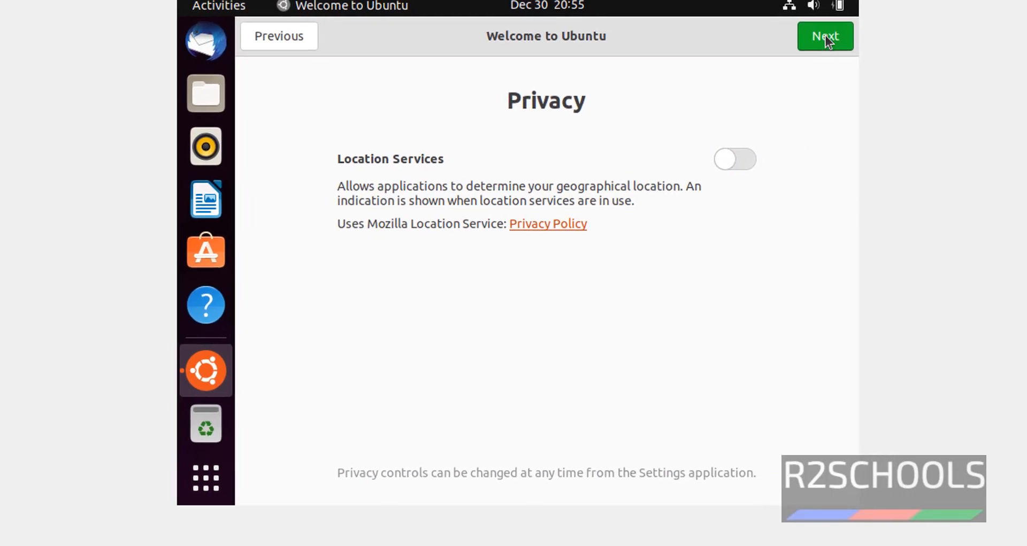
left_click(826, 38)
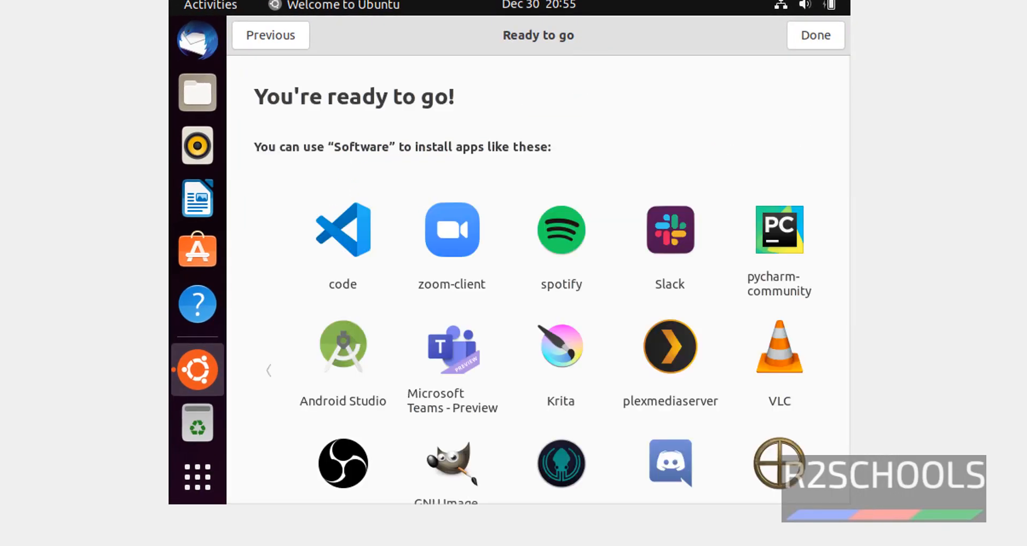
left_click(826, 37)
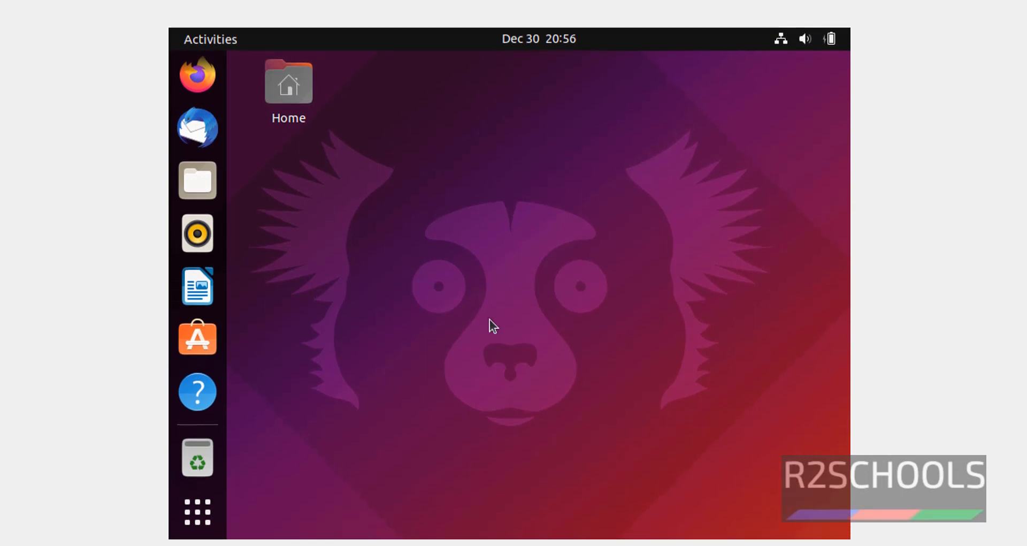
Step: Open a terminal from the desktop and run 'more /etc/os-release', highlighting the 21.10 version
right_click(397, 175)
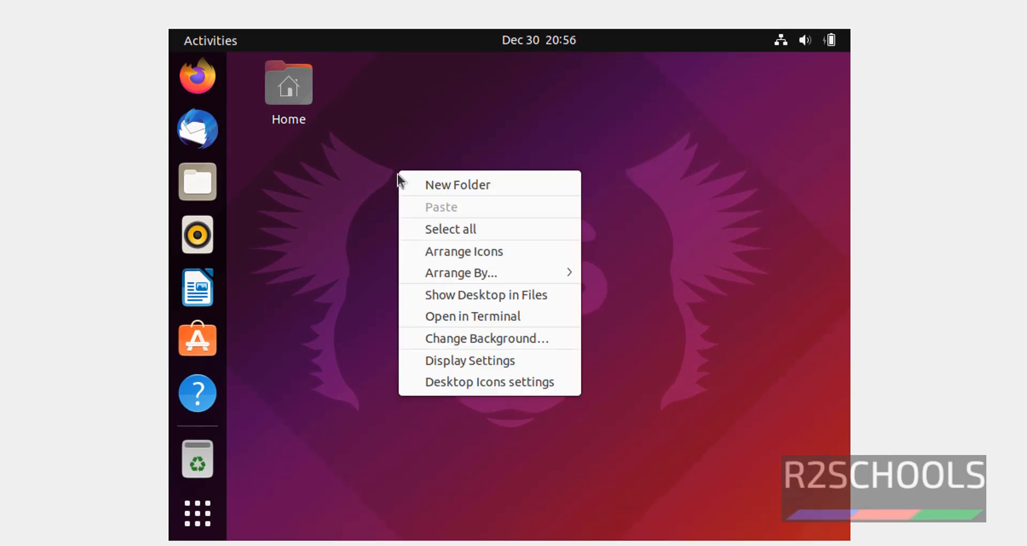
left_click(438, 317)
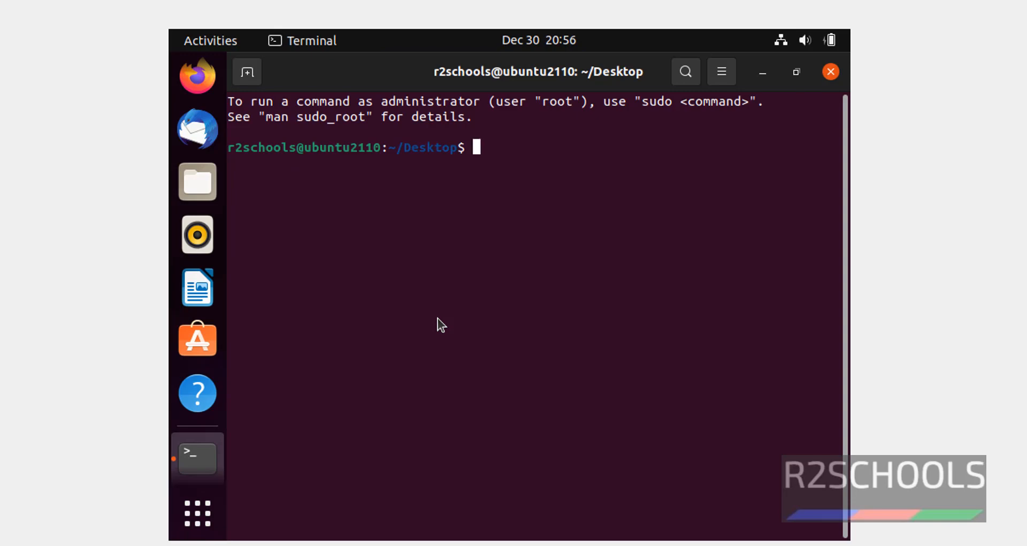
type("more /etc/")
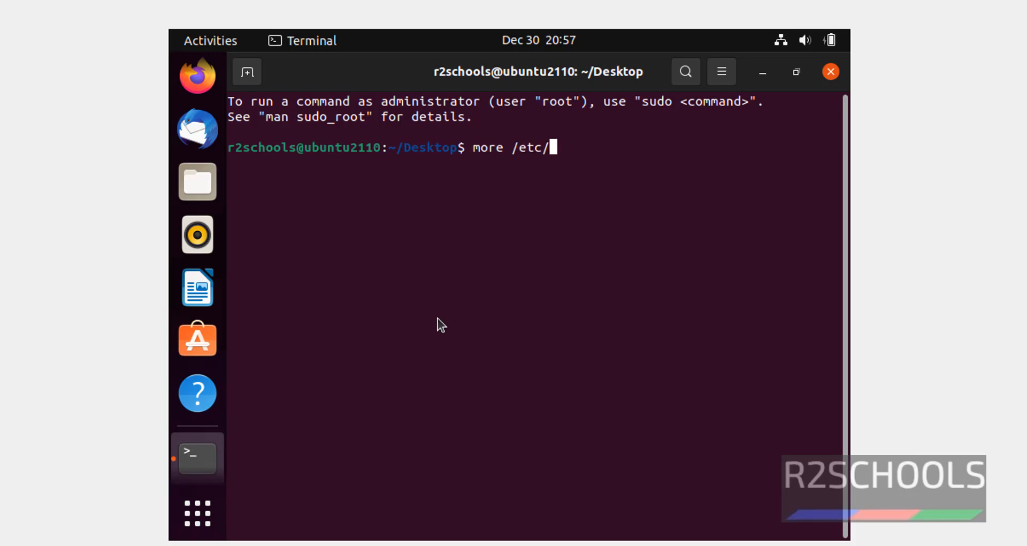
type("os-release")
key("Return")
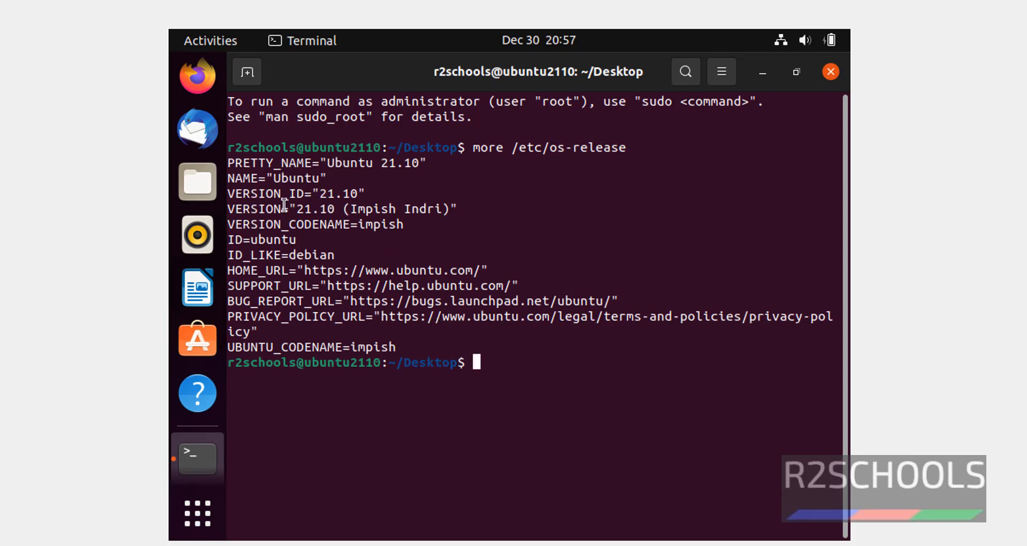
left_click_drag(227, 178, 366, 195)
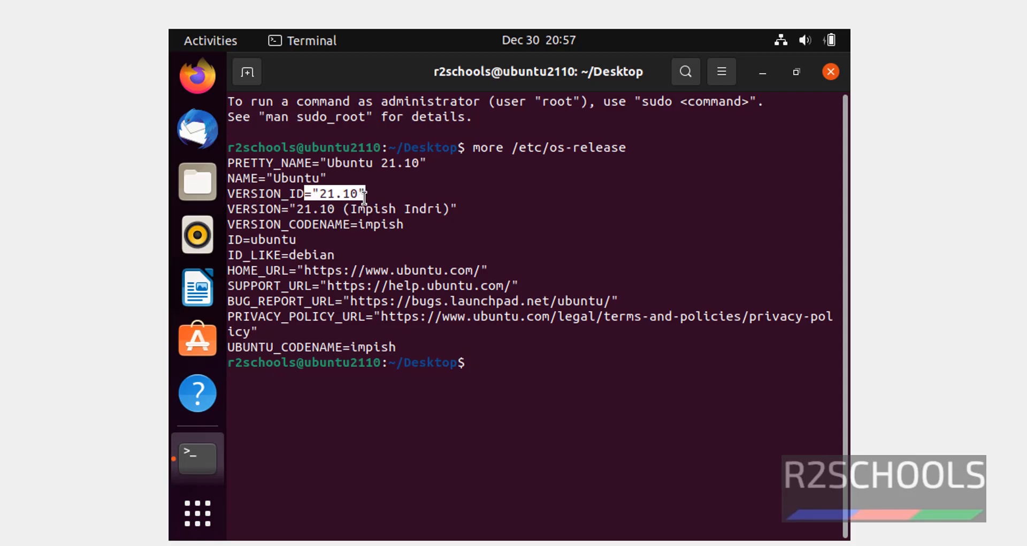
left_click(586, 211)
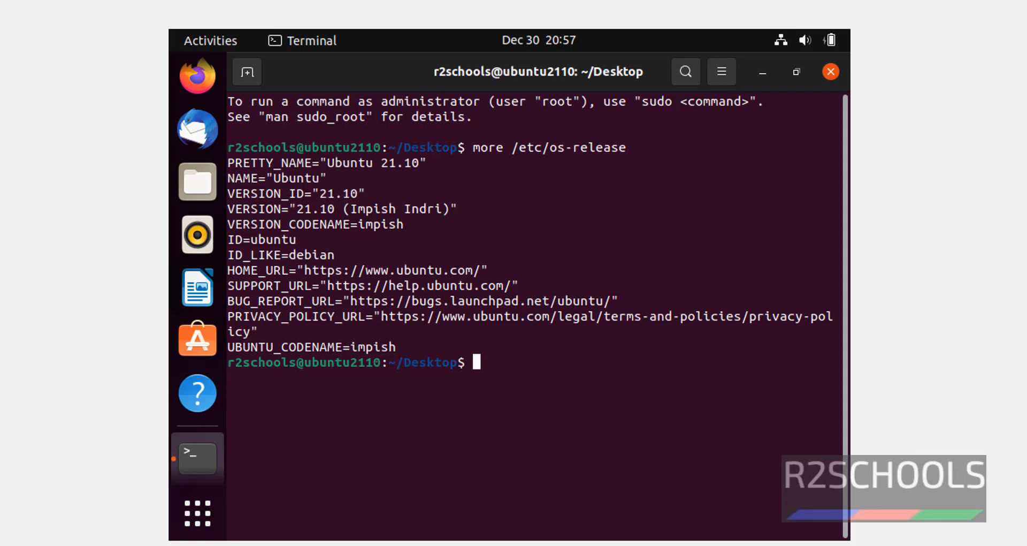